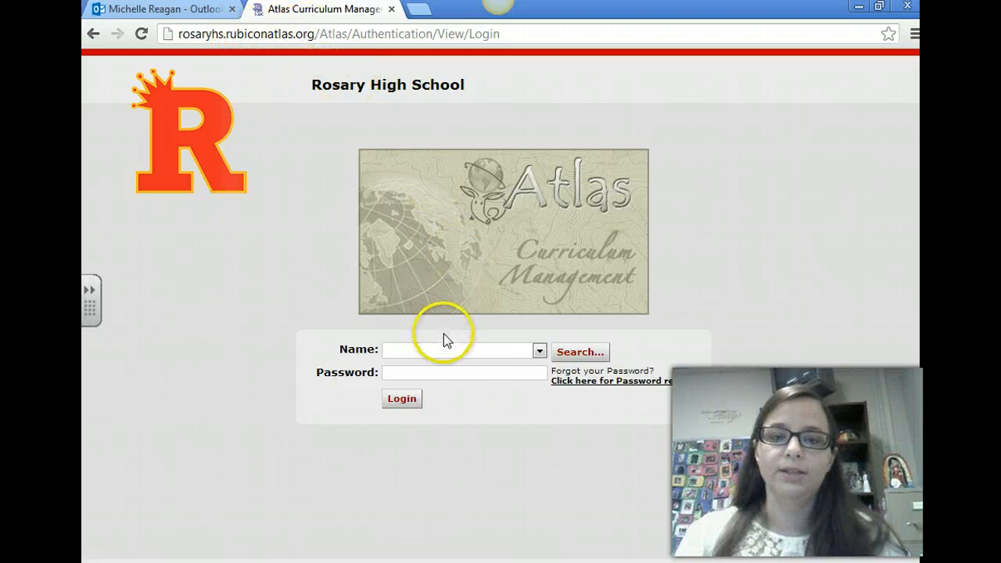
Log in to Atlas by choosing the teacher's name and entering the account password, and dismiss the Atlas v.8 Sneak Preview
{"action": "left_click", "coordinate": [539, 352]}
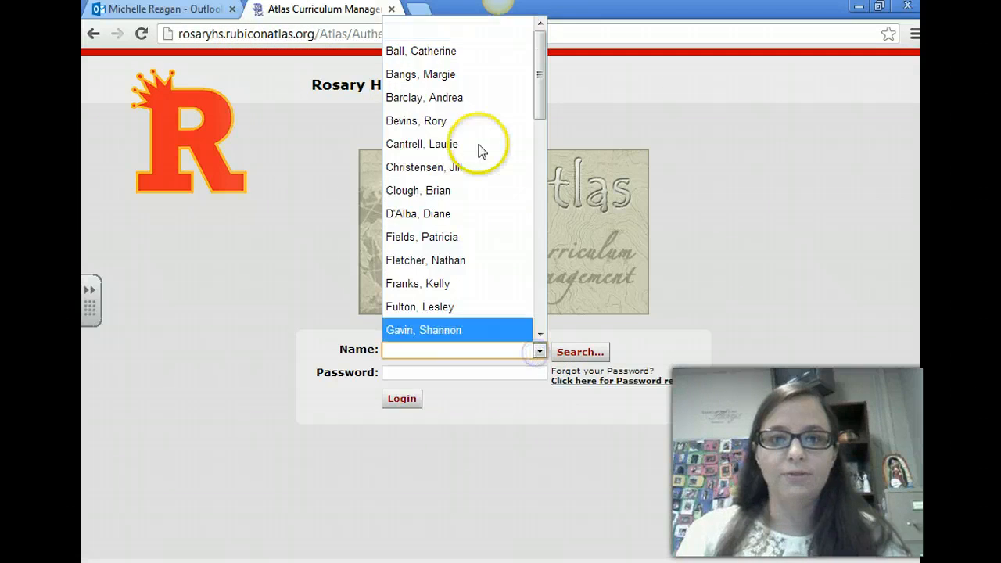
{"action": "left_click_drag", "start_coordinate": [533, 85], "coordinate": [540, 227]}
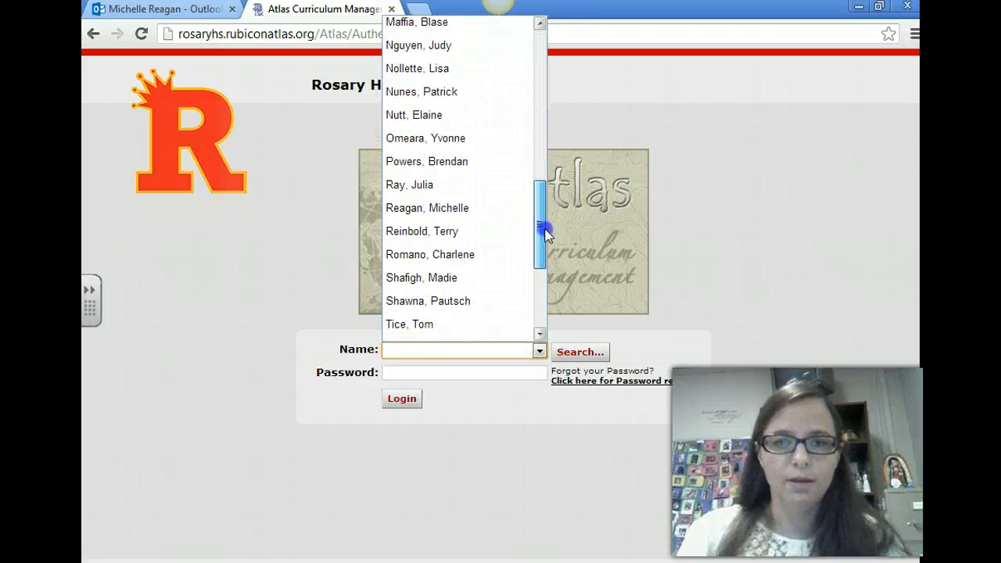
{"action": "left_click", "coordinate": [505, 205]}
{"action": "left_click", "coordinate": [464, 375]}
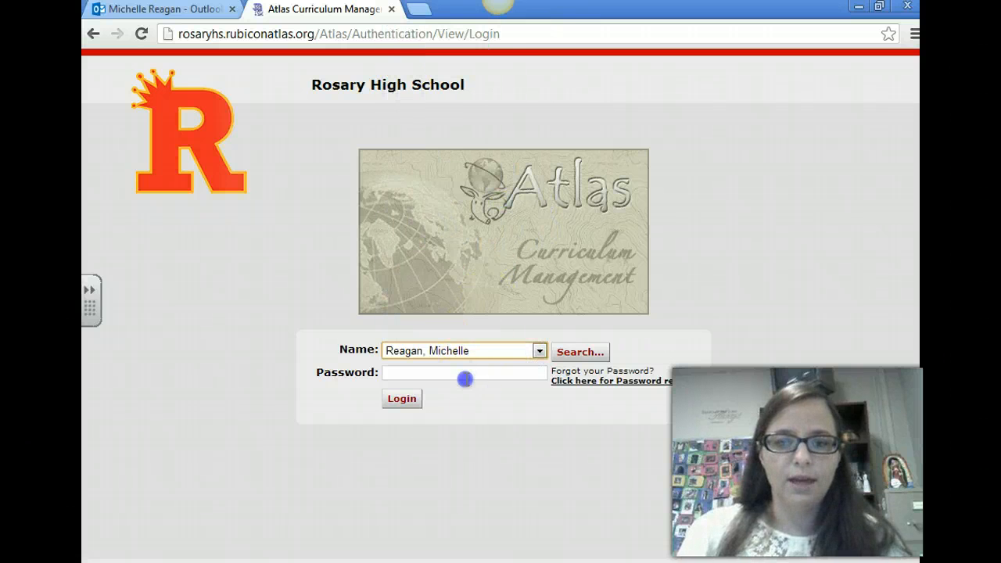
{"action": "type", "text": "•••••••"}
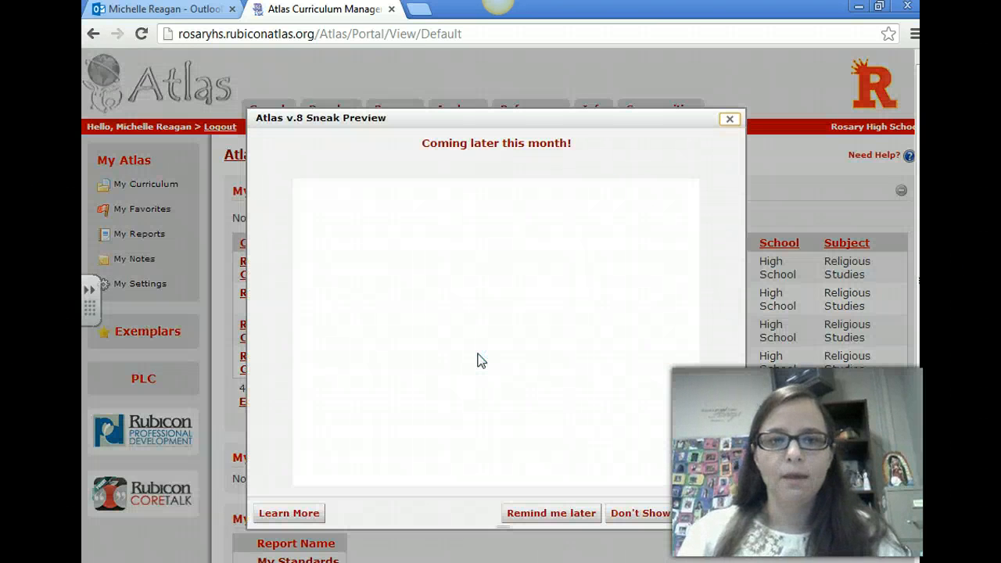
{"action": "left_click", "coordinate": [729, 120]}
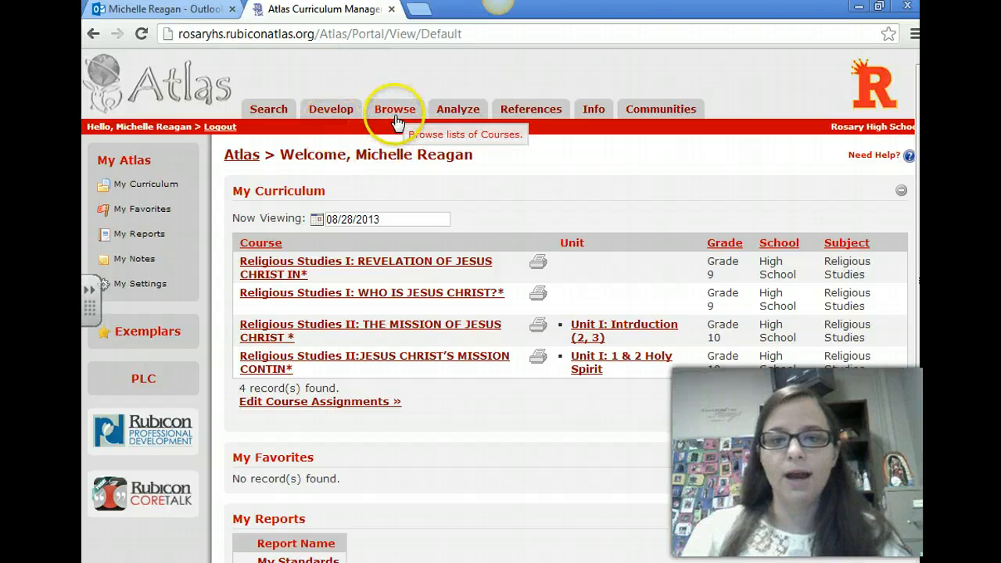
Open the unit calendar of the Grade 10 course Religious Studies II:JESUS CHRIST'S MISSION CONTIN* at the new unit's name
{"action": "left_click", "coordinate": [449, 117]}
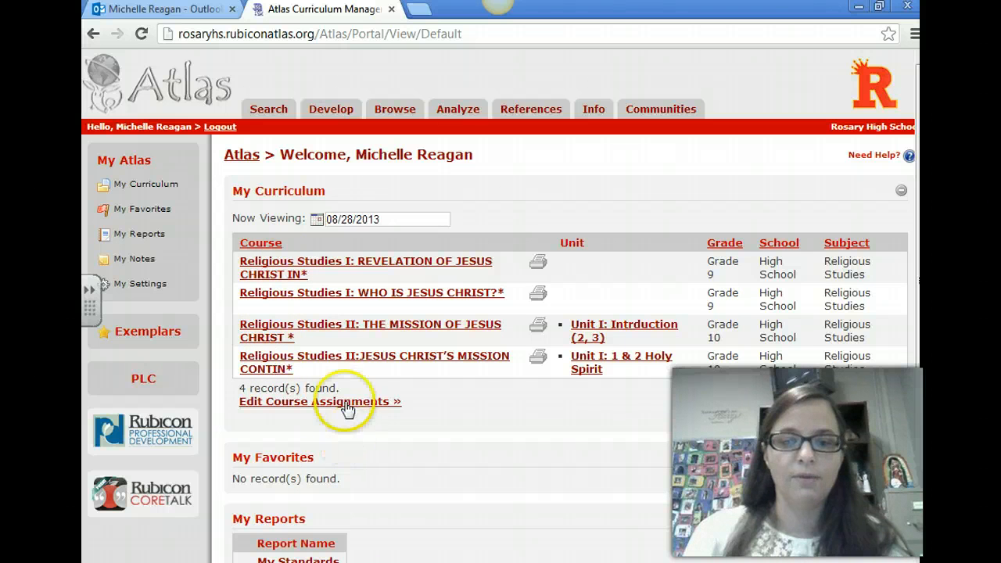
{"action": "left_click", "coordinate": [337, 365]}
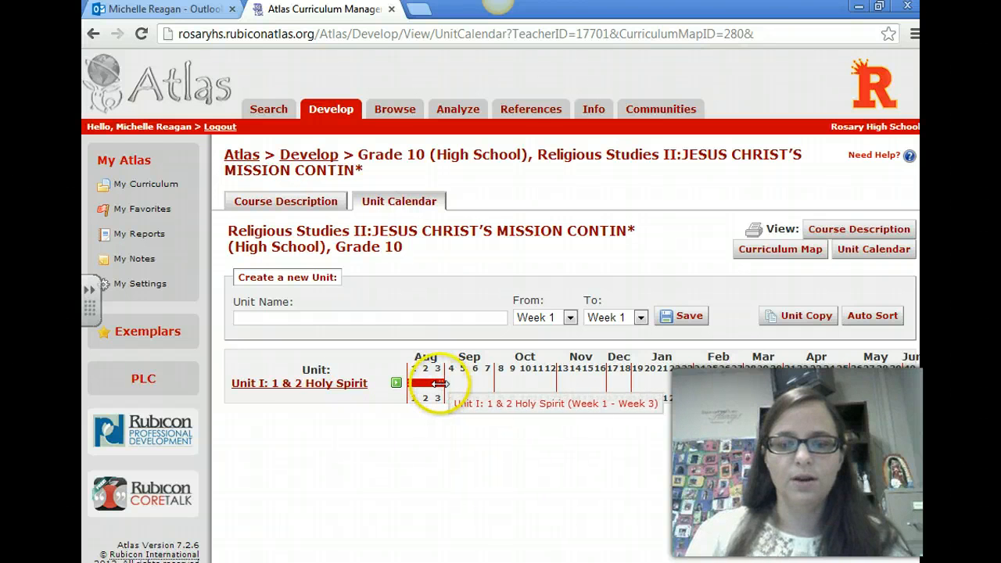
{"action": "mouse_move", "coordinate": [439, 383]}
{"action": "left_mouse_down"}
{"action": "mouse_move", "coordinate": [457, 382]}
{"action": "mouse_move", "coordinate": [437, 383]}
{"action": "left_mouse_up"}
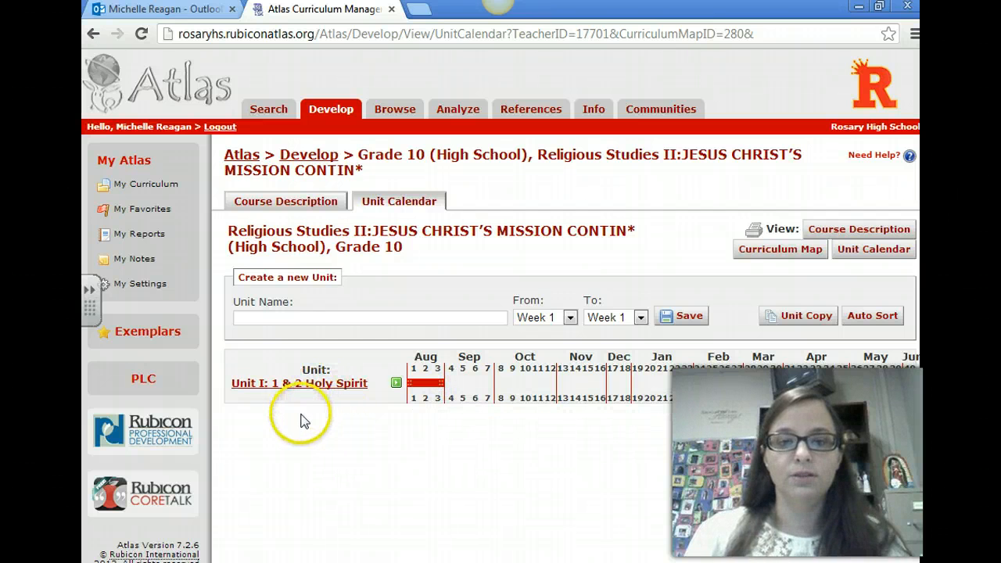
{"action": "left_click", "coordinate": [293, 317]}
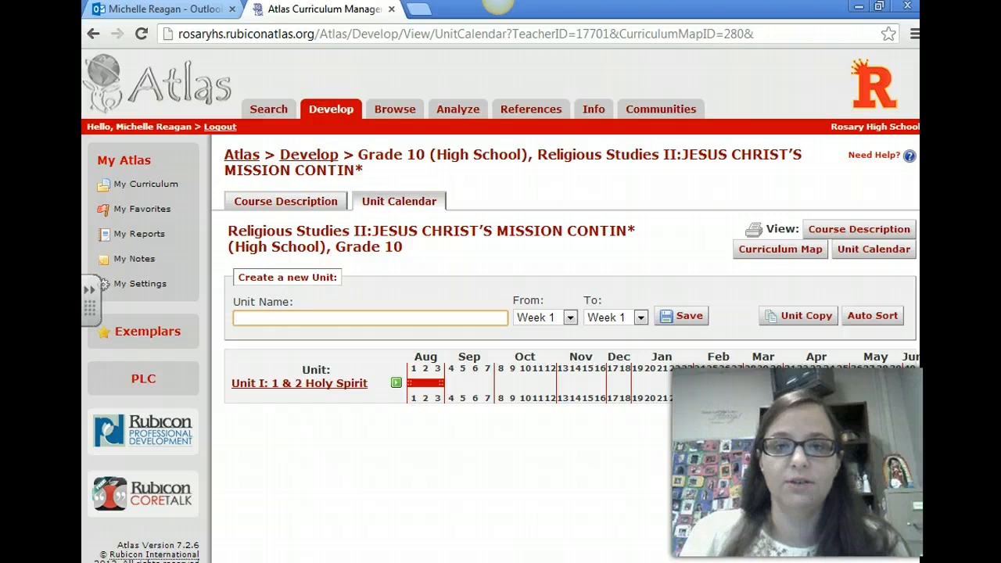
Switch to the curriculum map in Word and review the months and chapters listed for Course IV's Unit II and Unit III
{"action": "left_click", "coordinate": [508, 562]}
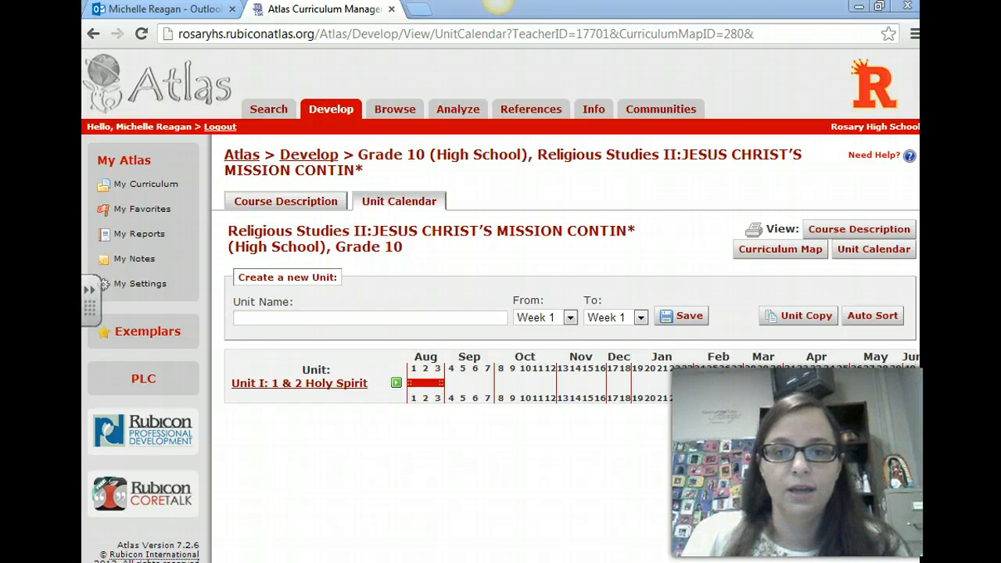
{"action": "scroll", "coordinate": [484, 383], "scroll_direction": "down", "scroll_amount": 20}
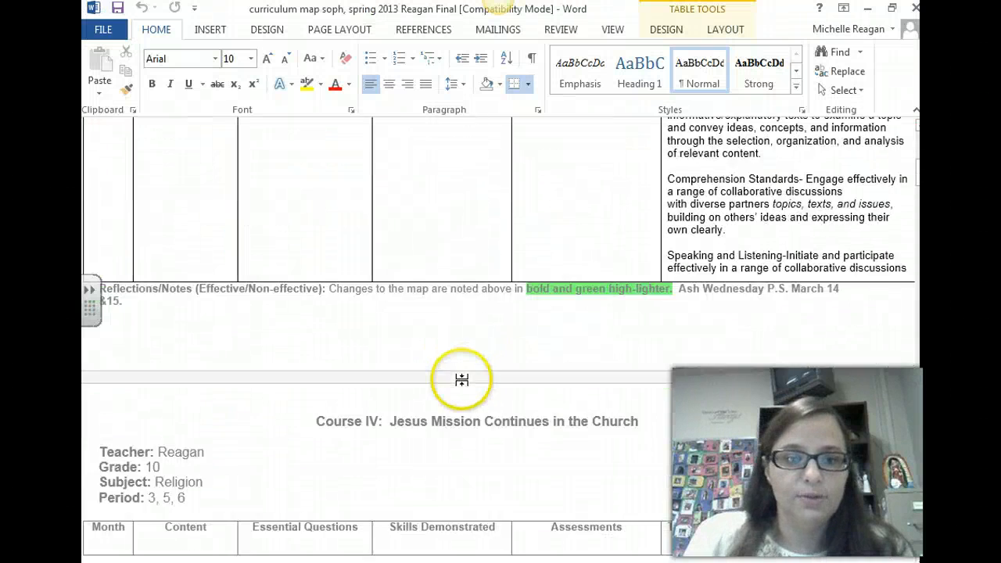
{"action": "scroll", "coordinate": [464, 388], "scroll_direction": "down", "scroll_amount": 5}
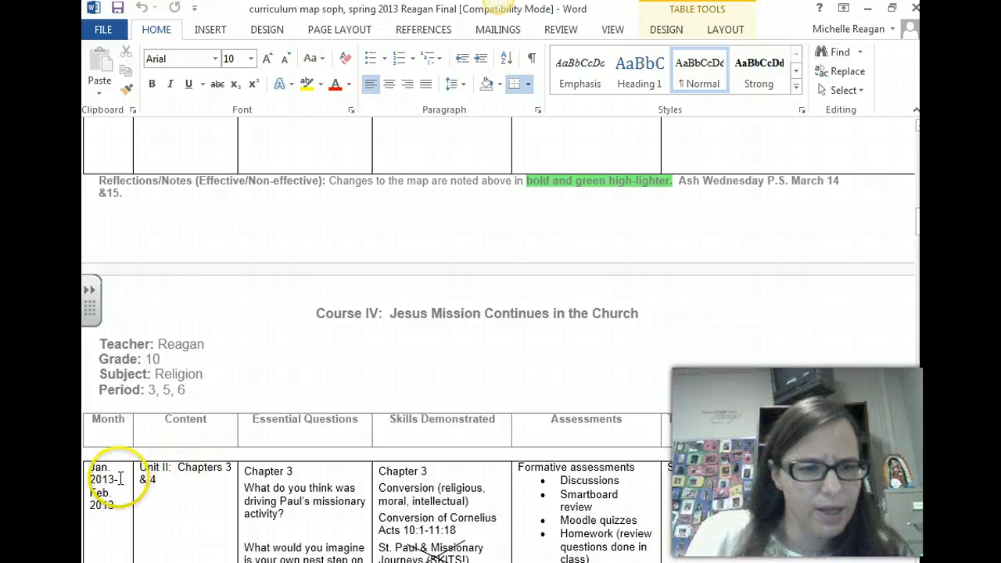
{"action": "scroll", "coordinate": [119, 478], "scroll_direction": "down", "scroll_amount": 3}
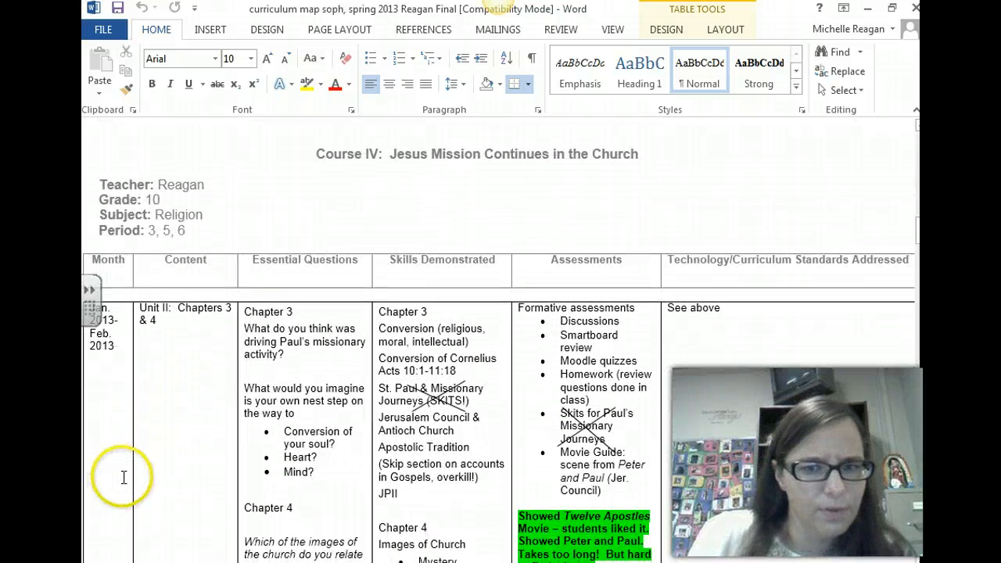
{"action": "scroll", "coordinate": [122, 384], "scroll_direction": "down", "scroll_amount": 3}
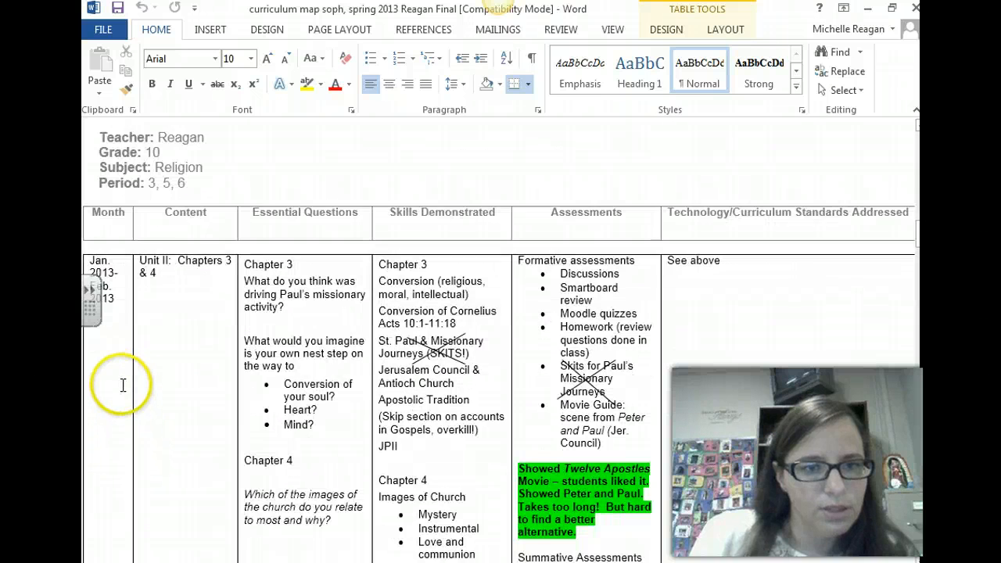
{"action": "scroll", "coordinate": [123, 386], "scroll_direction": "down", "scroll_amount": 1}
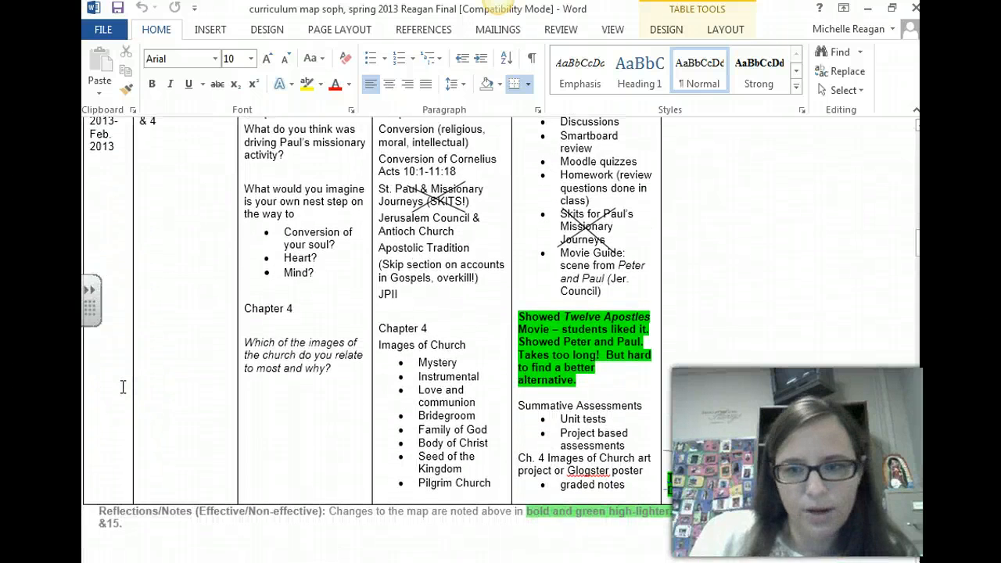
{"action": "scroll", "coordinate": [123, 386], "scroll_direction": "down", "scroll_amount": 12}
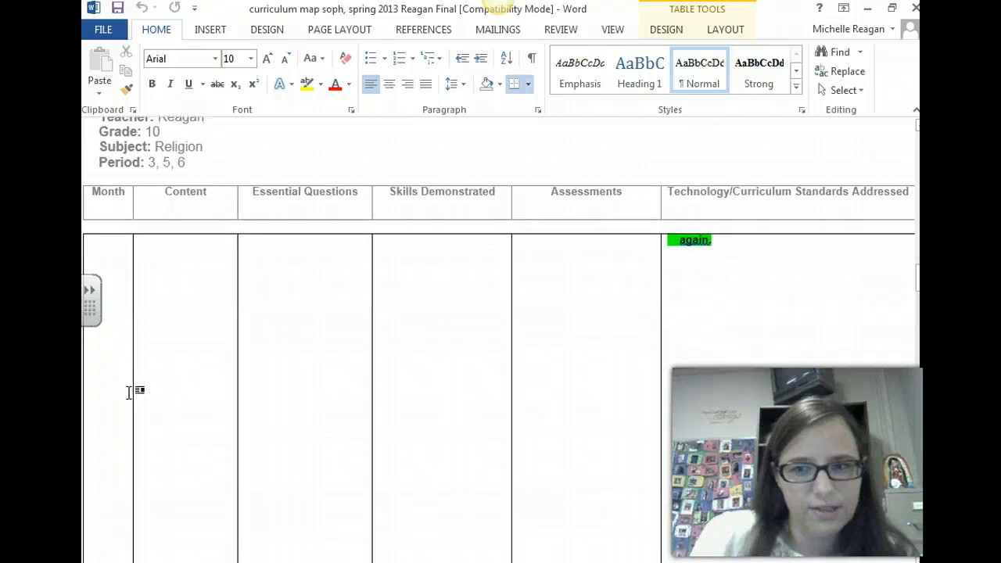
{"action": "scroll", "coordinate": [129, 392], "scroll_direction": "up", "scroll_amount": 7}
{"action": "scroll", "coordinate": [129, 392], "scroll_direction": "down", "scroll_amount": 6}
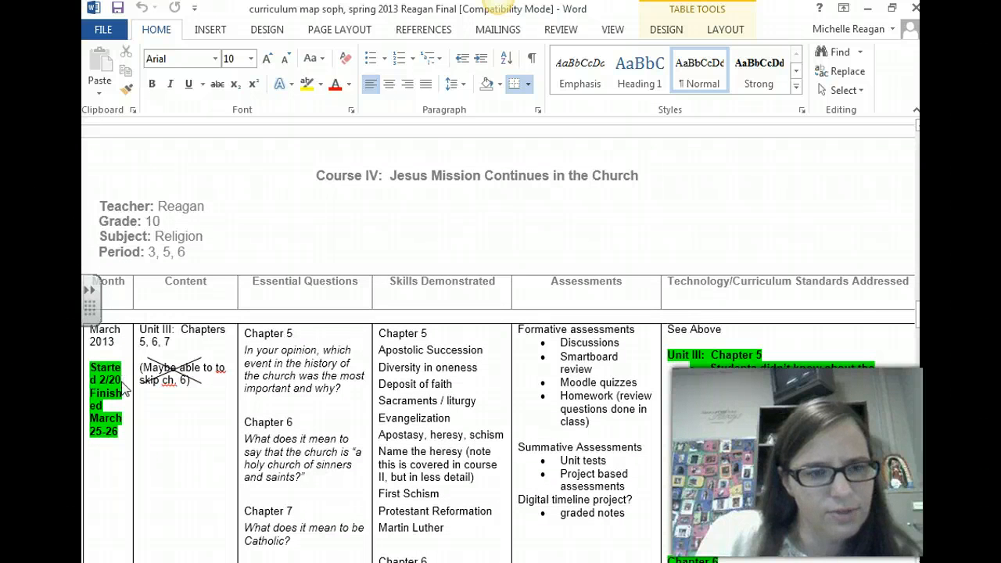
{"action": "scroll", "coordinate": [126, 384], "scroll_direction": "up", "scroll_amount": 7}
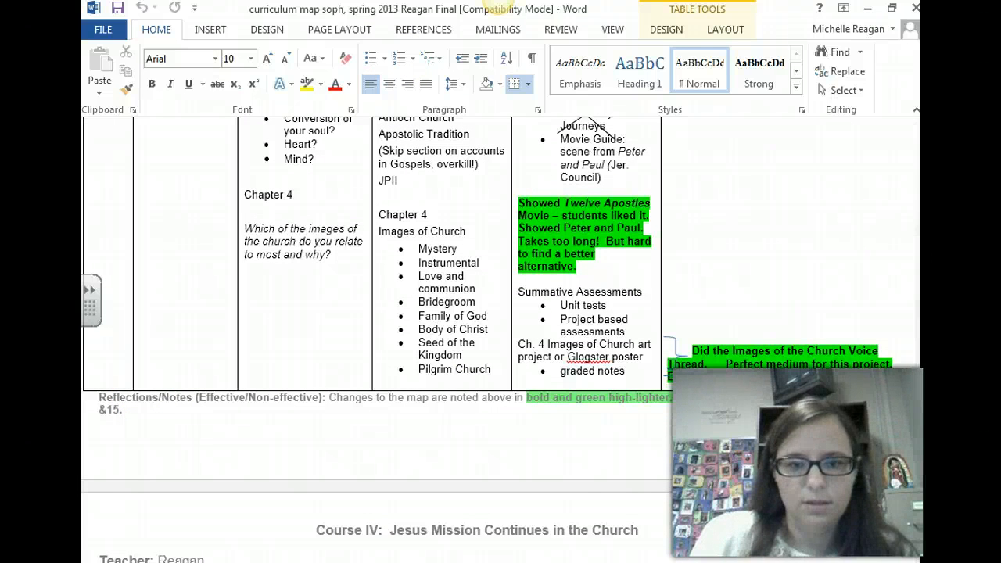
Switch back to Atlas in the browser and name the new unit "Unit II: 3 & 4 Early Church"
{"action": "key", "text": "alt+Tab"}
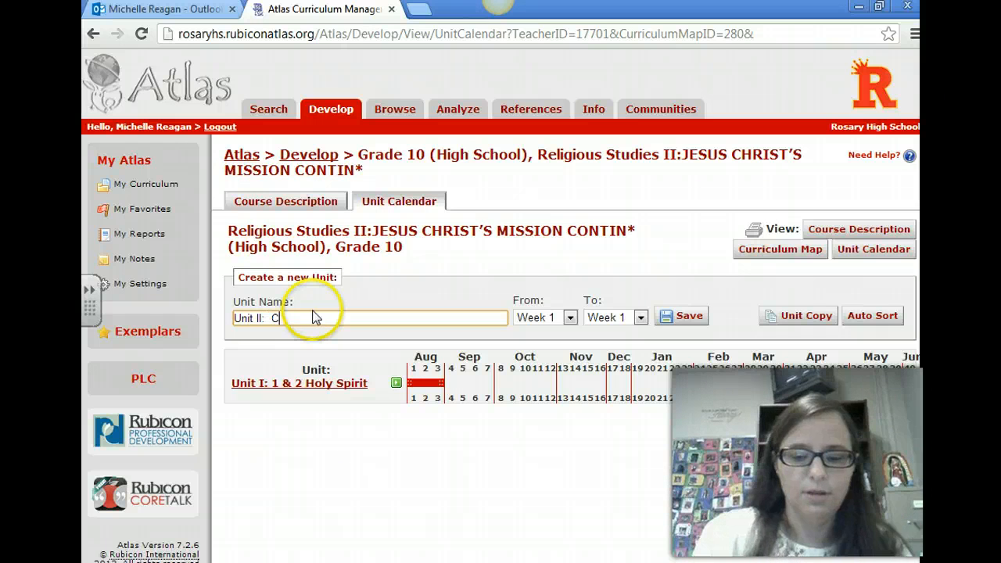
{"action": "key", "text": "BackSpace"}
{"action": "key", "text": "BackSpace"}
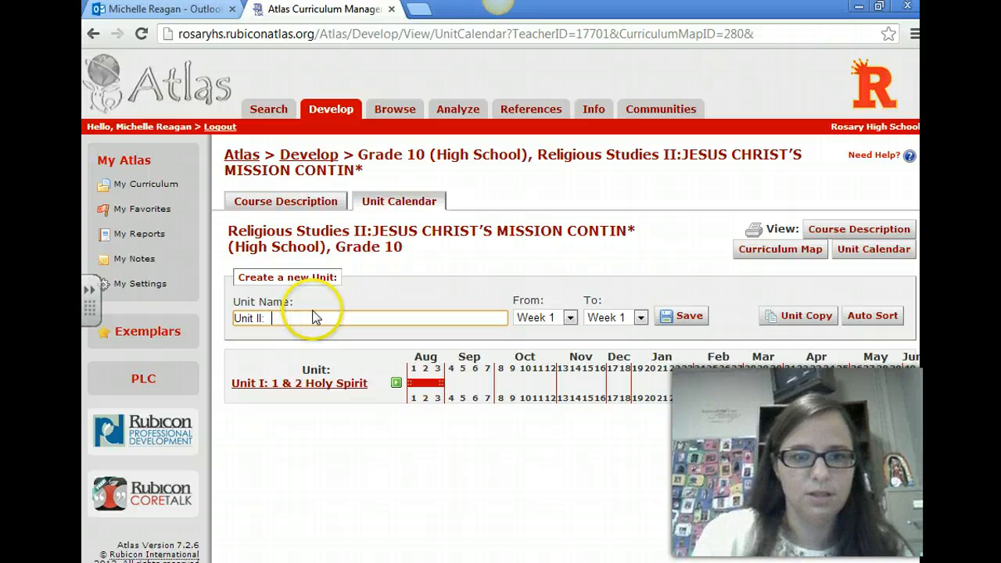
{"action": "type", "text": "3 & "}
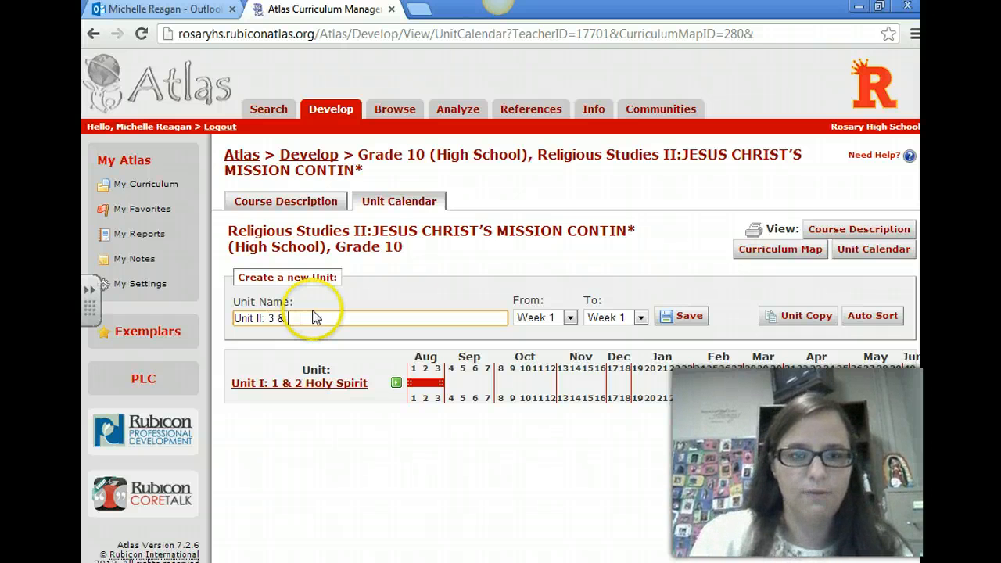
{"action": "type", "text": "4 Early Church"}
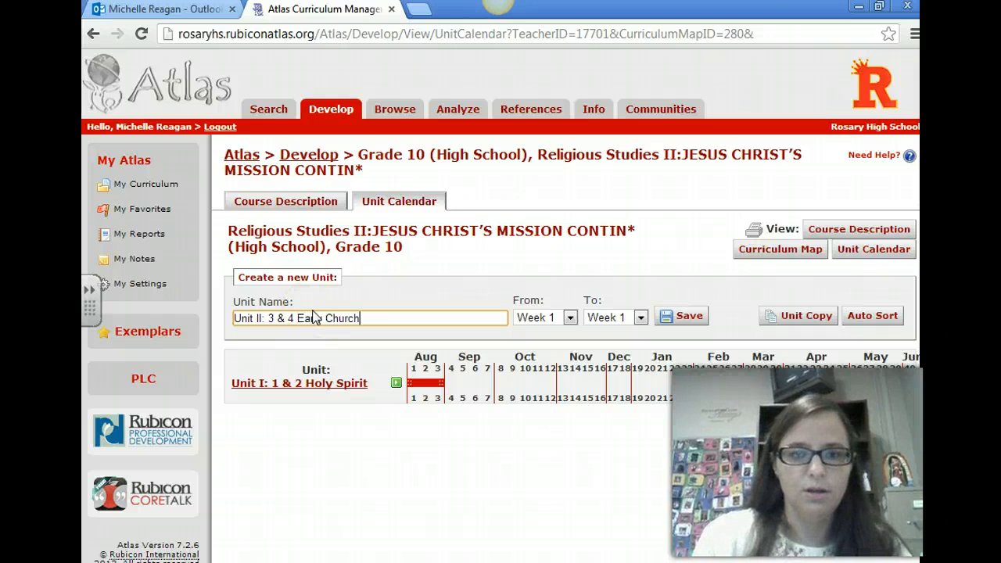
Schedule the new unit from Week 4 to Week 10 and save it to the calendar
{"action": "left_click", "coordinate": [571, 318]}
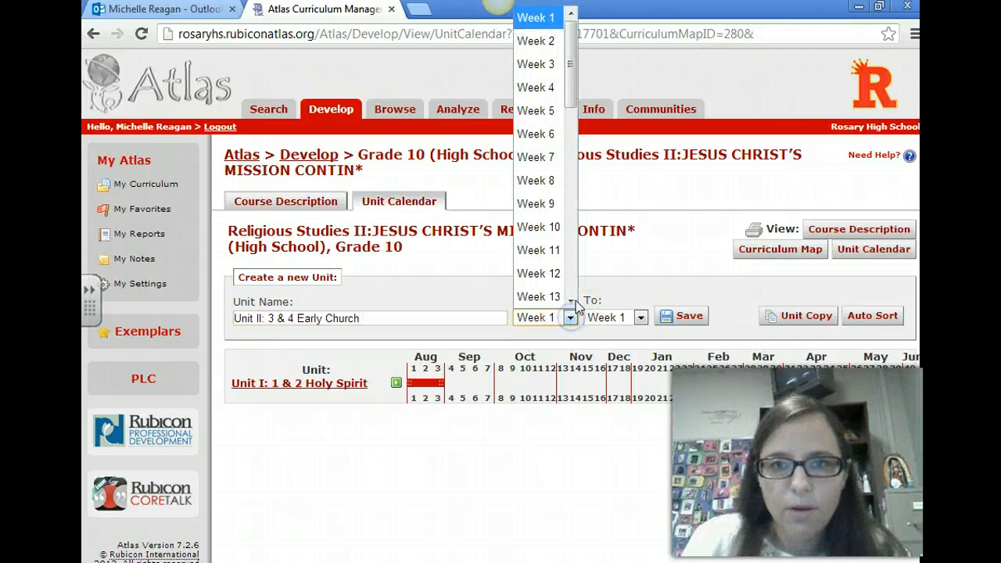
{"action": "left_click", "coordinate": [547, 89]}
{"action": "left_click", "coordinate": [640, 317]}
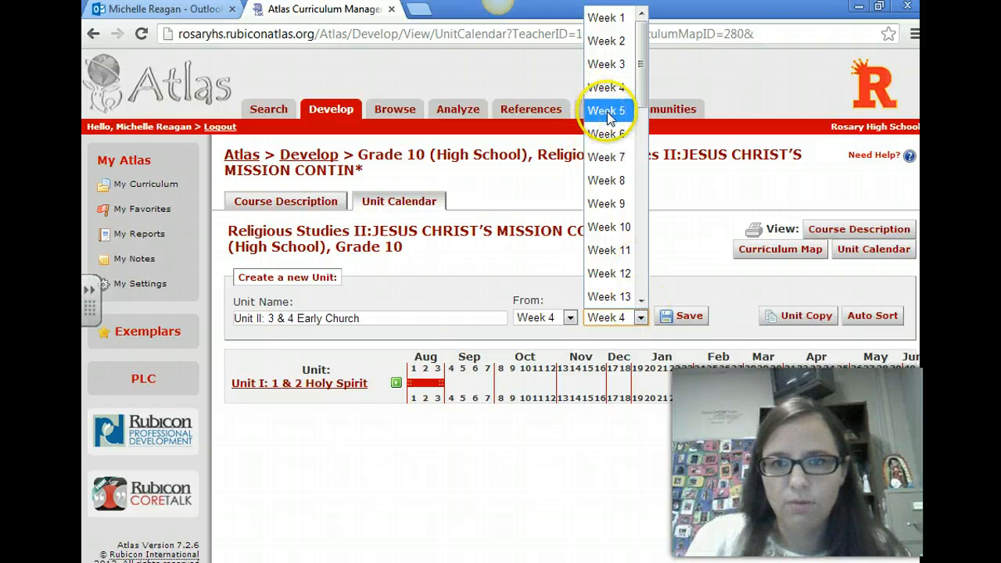
{"action": "left_click", "coordinate": [606, 227]}
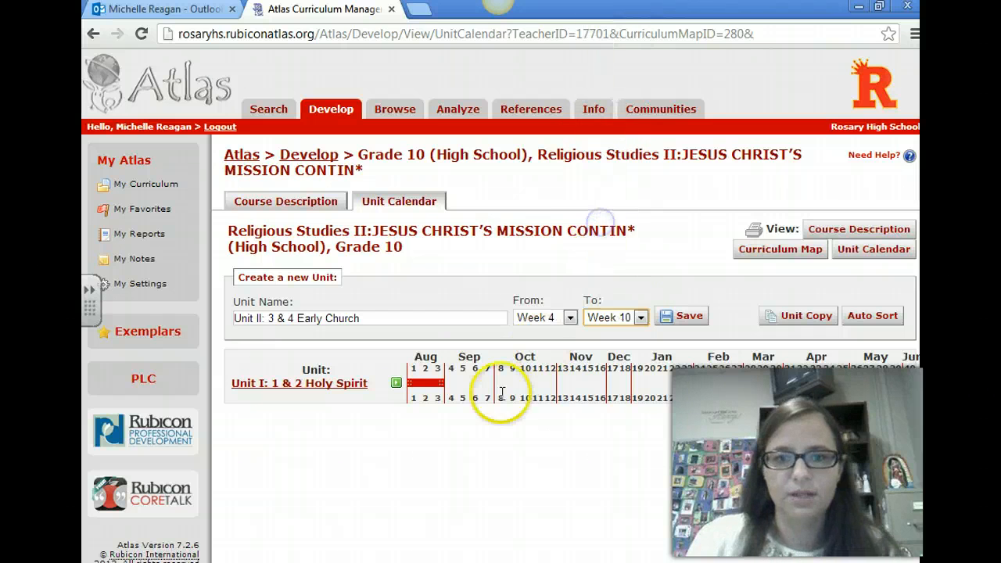
{"action": "left_click", "coordinate": [685, 318]}
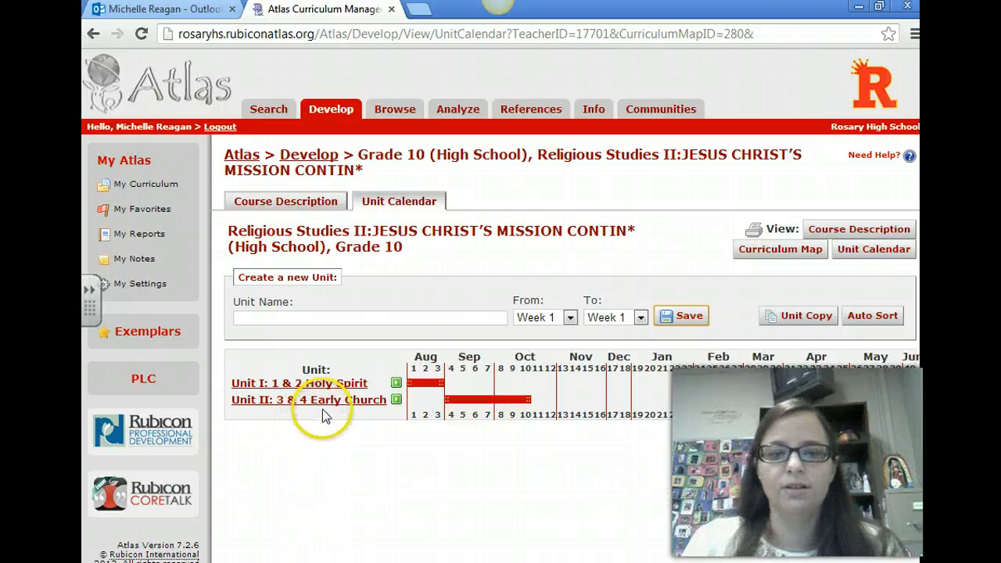
Open the planner for Unit II: 3 & 4 Early Church and start adding a new content standard
{"action": "left_click", "coordinate": [297, 406]}
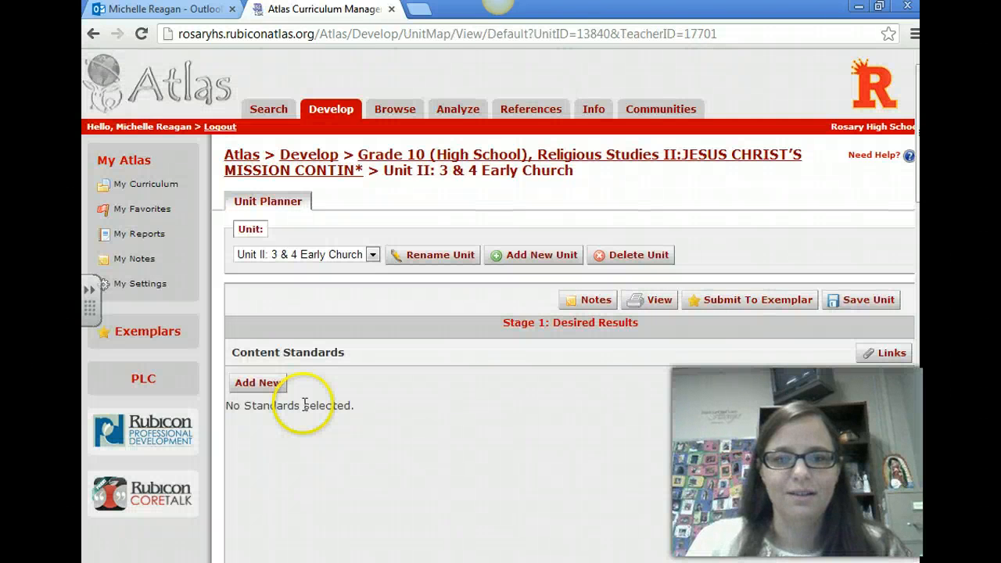
{"action": "scroll", "coordinate": [344, 368], "scroll_direction": "down", "scroll_amount": 1}
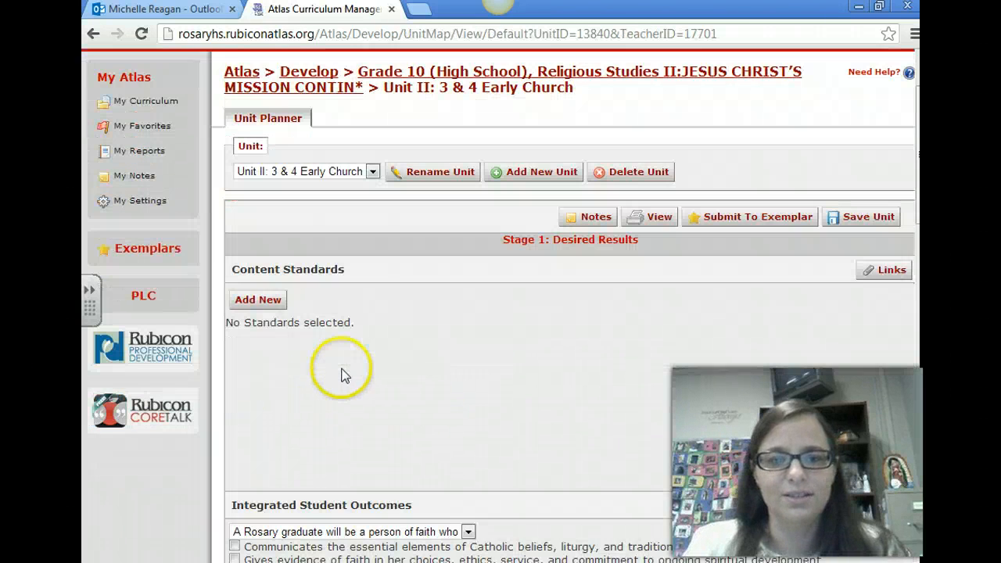
{"action": "left_click", "coordinate": [269, 300]}
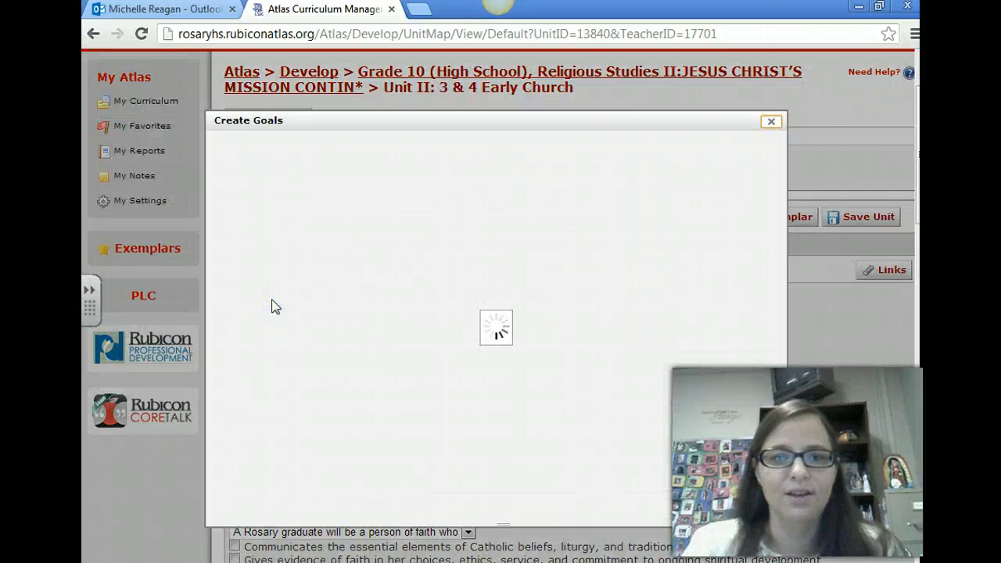
Choose the standards set CCSS: Literacy in History/Social Studies, Science, & Technical Subjects 6-12, Grades 9-10, Reading: History/Social Studies
{"action": "left_click", "coordinate": [717, 147]}
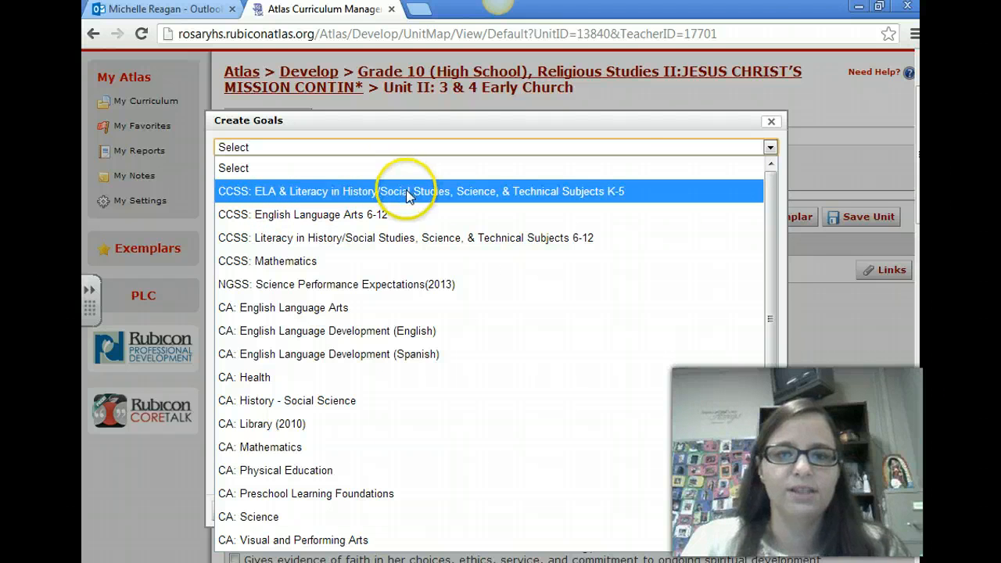
{"action": "left_click", "coordinate": [407, 195]}
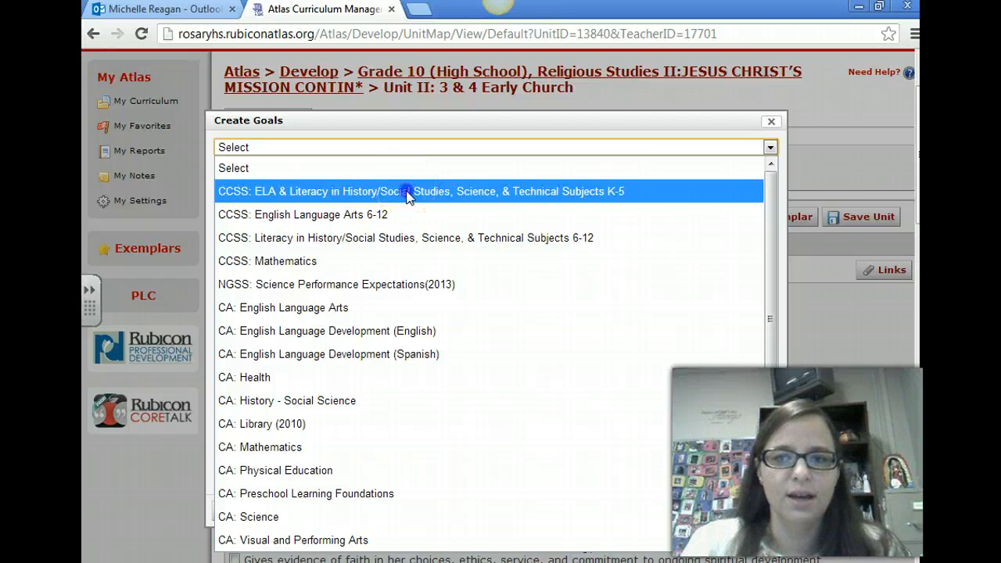
{"action": "left_click", "coordinate": [391, 231]}
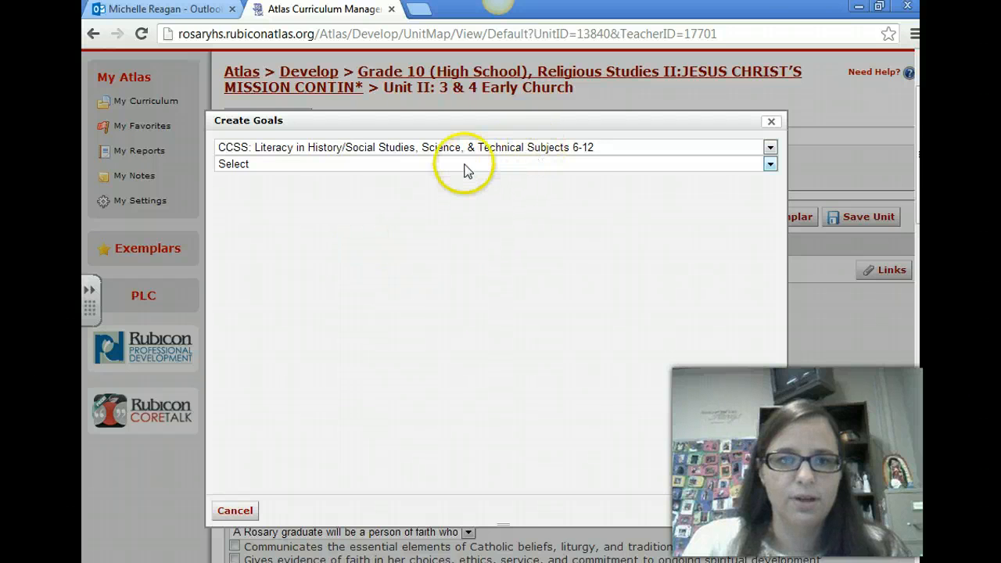
{"action": "left_click", "coordinate": [739, 165]}
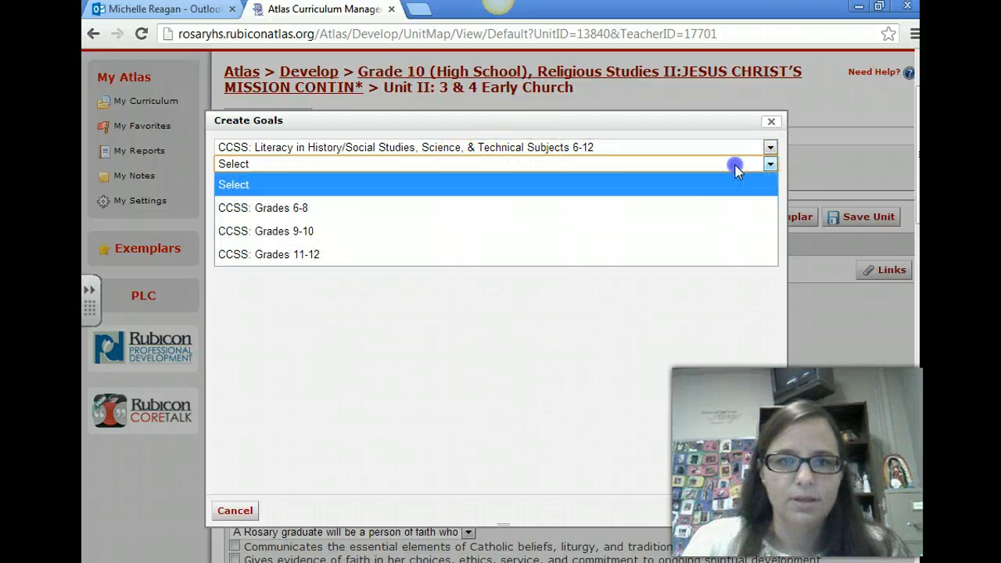
{"action": "left_click", "coordinate": [358, 233]}
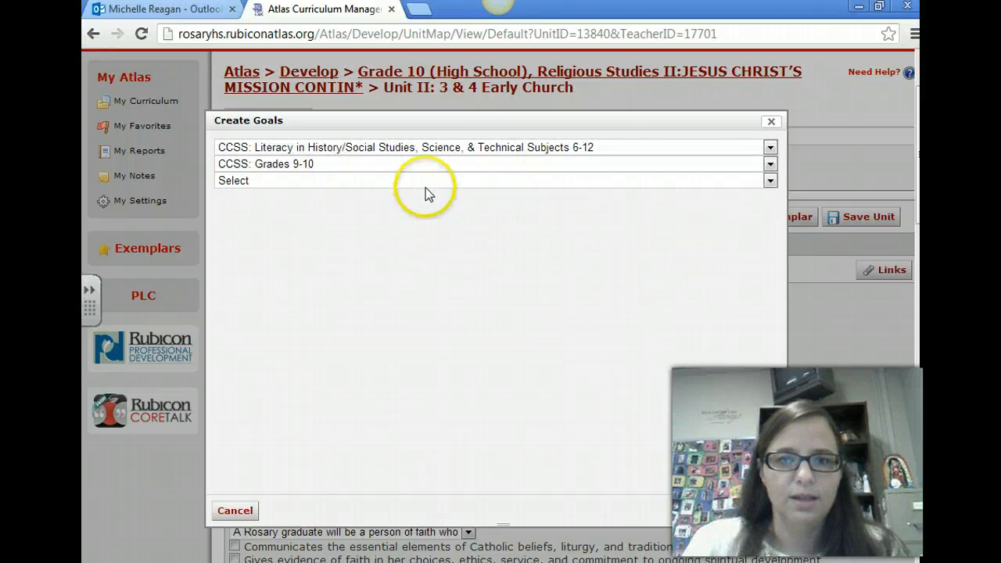
{"action": "left_click", "coordinate": [426, 186]}
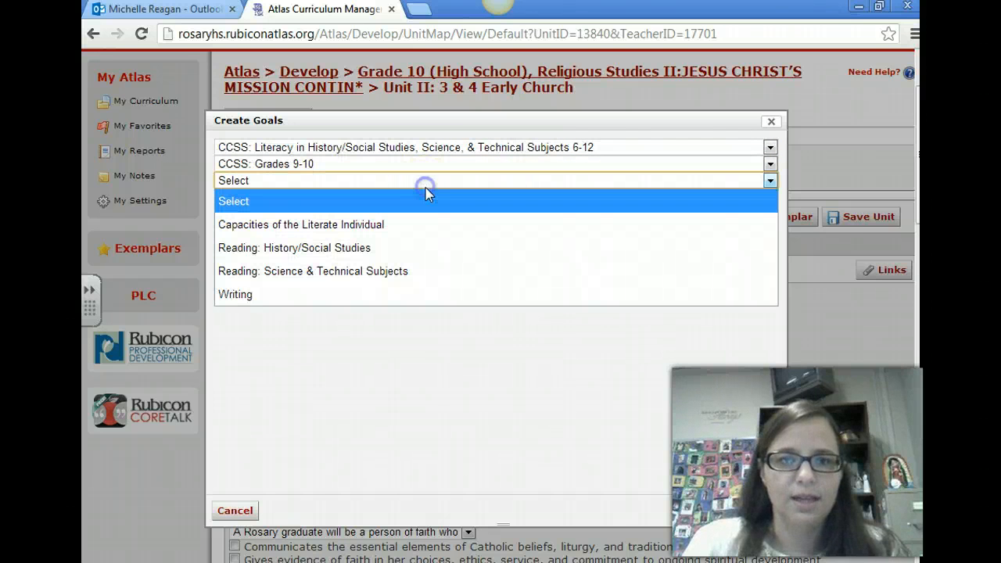
{"action": "left_click", "coordinate": [403, 250]}
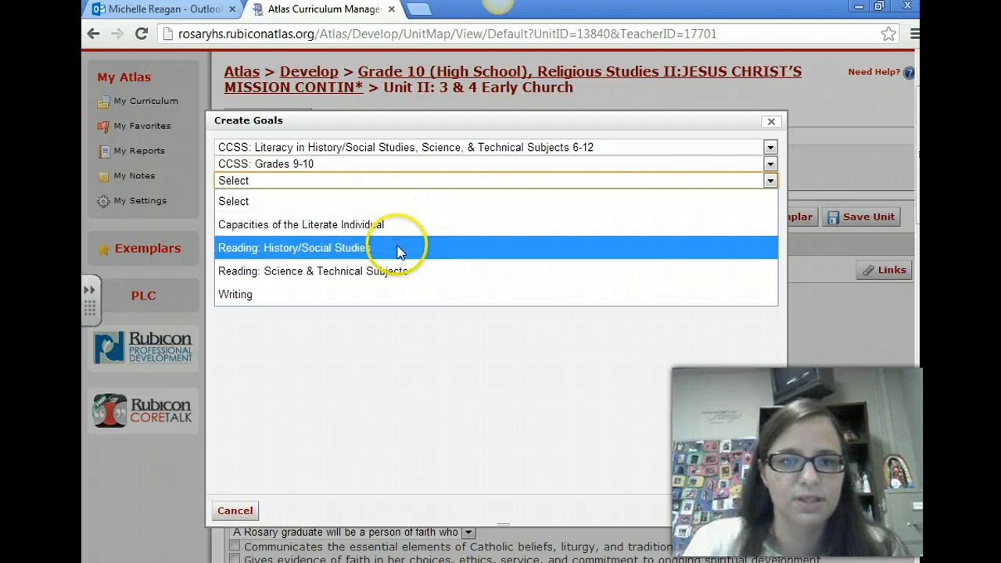
{"action": "left_click", "coordinate": [282, 251]}
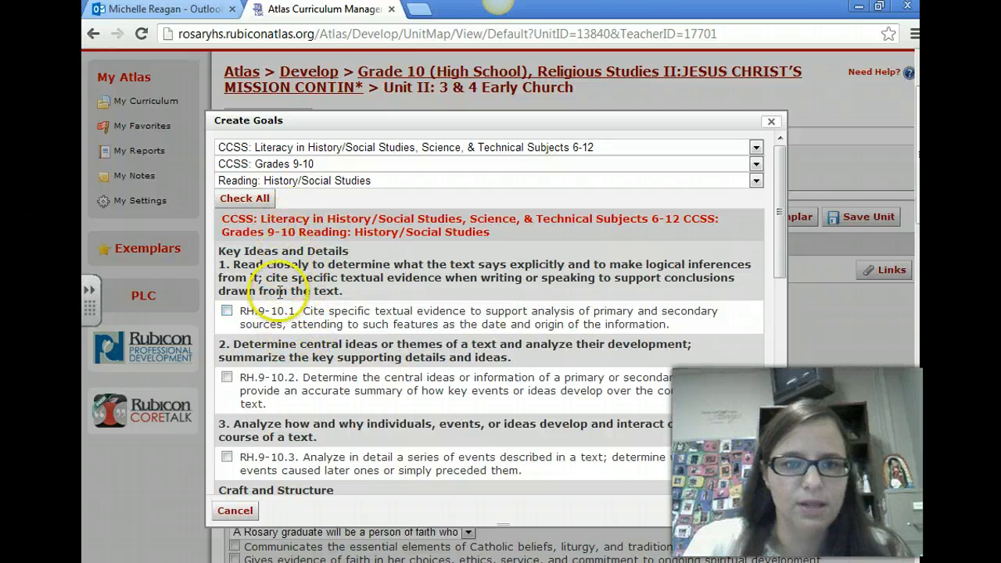
Select standards RH.9-10.1 and RH.9-10.2 and save them to the unit's Content Standards
{"action": "left_click_drag", "start_coordinate": [780, 185], "coordinate": [781, 199]}
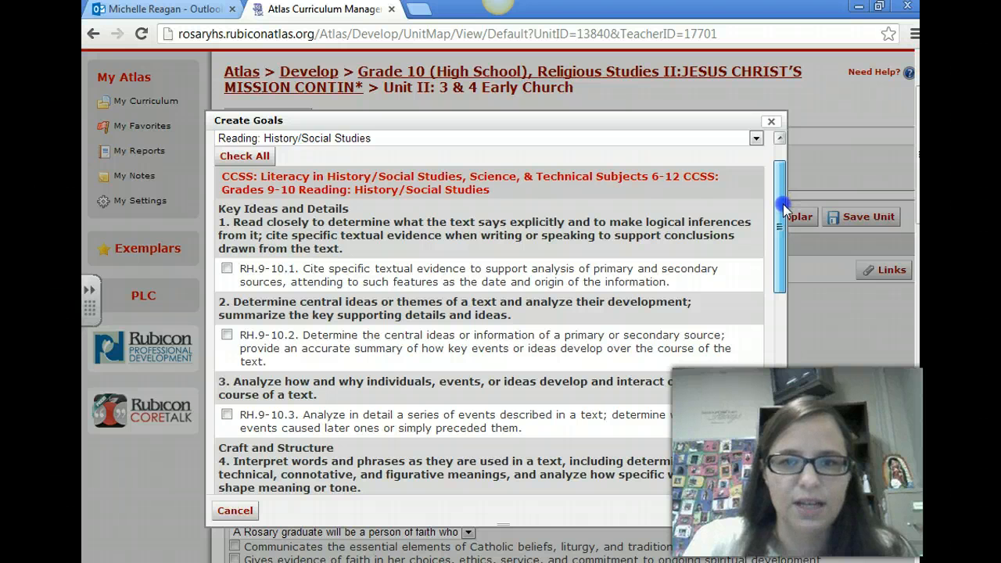
{"action": "left_click_drag", "start_coordinate": [783, 194], "coordinate": [782, 208]}
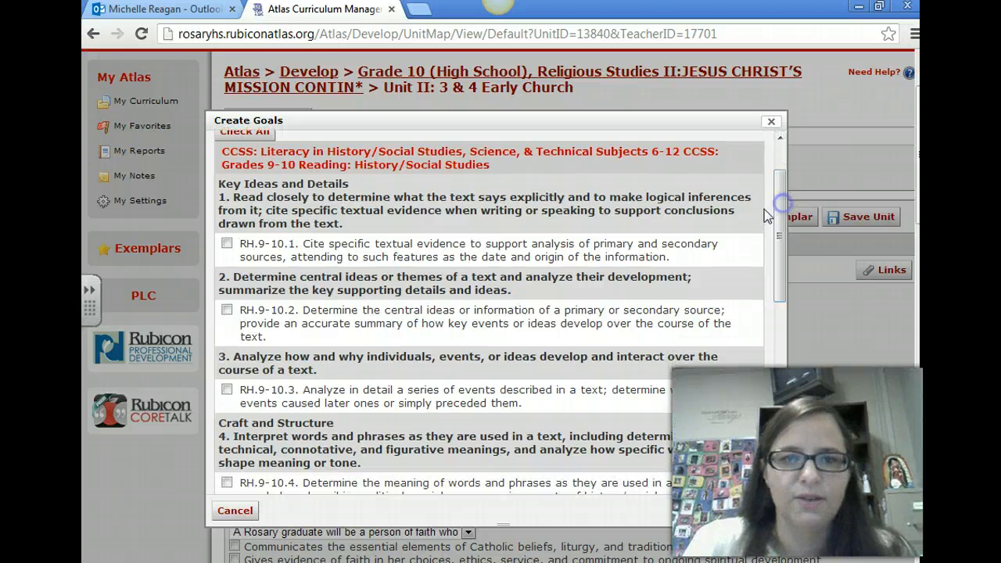
{"action": "left_click", "coordinate": [229, 245]}
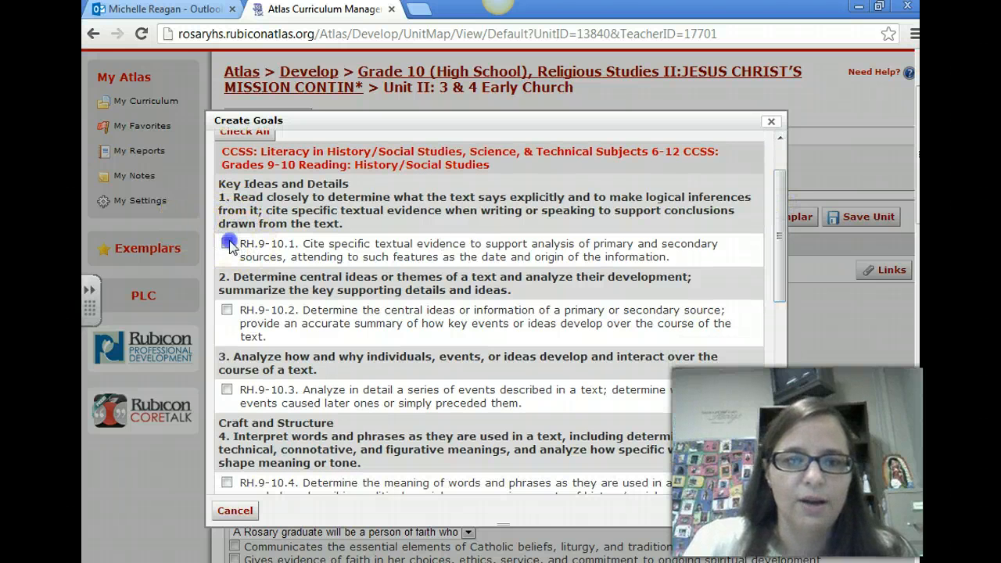
{"action": "left_click", "coordinate": [773, 268]}
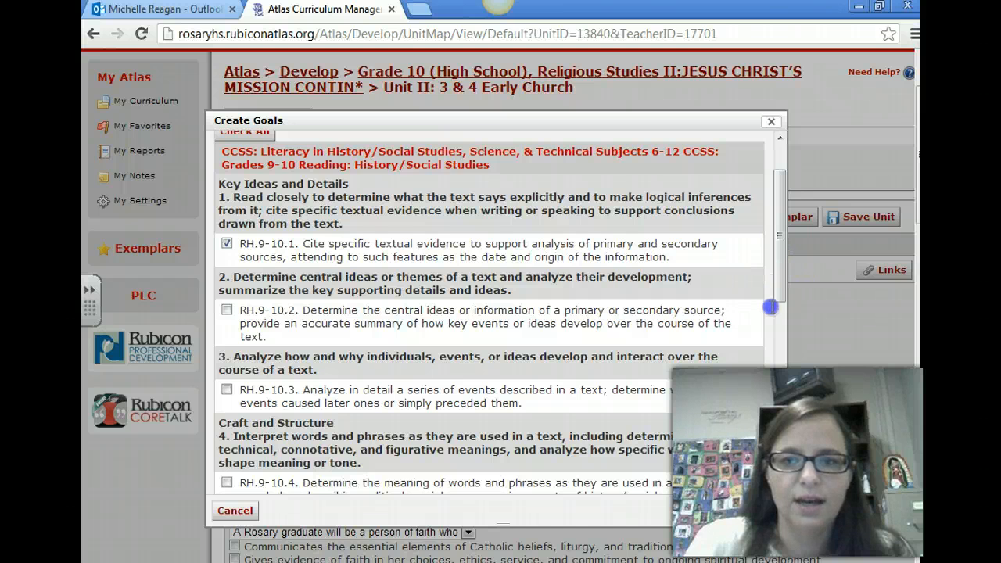
{"action": "left_click_drag", "start_coordinate": [779, 286], "coordinate": [773, 324]}
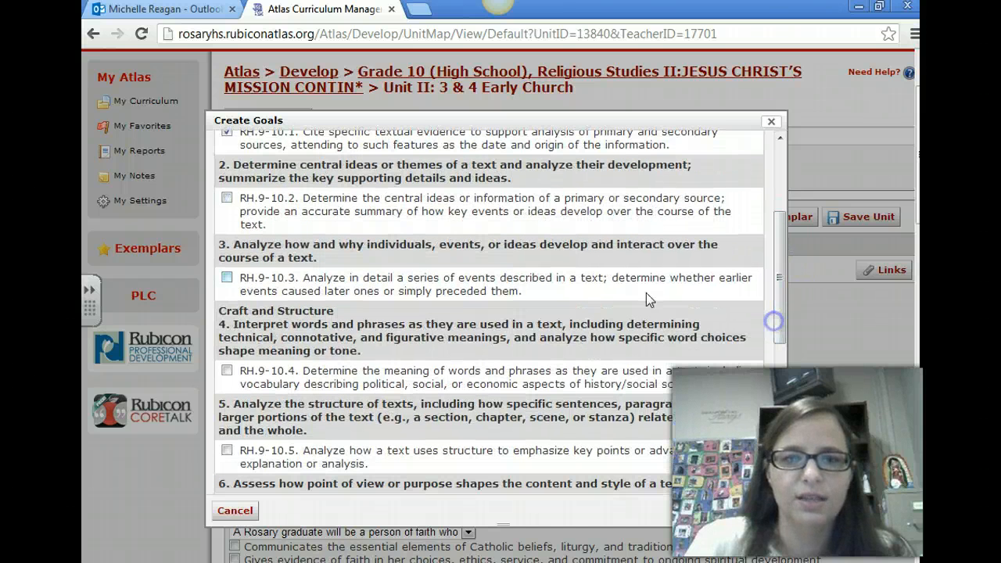
{"action": "left_click", "coordinate": [226, 199]}
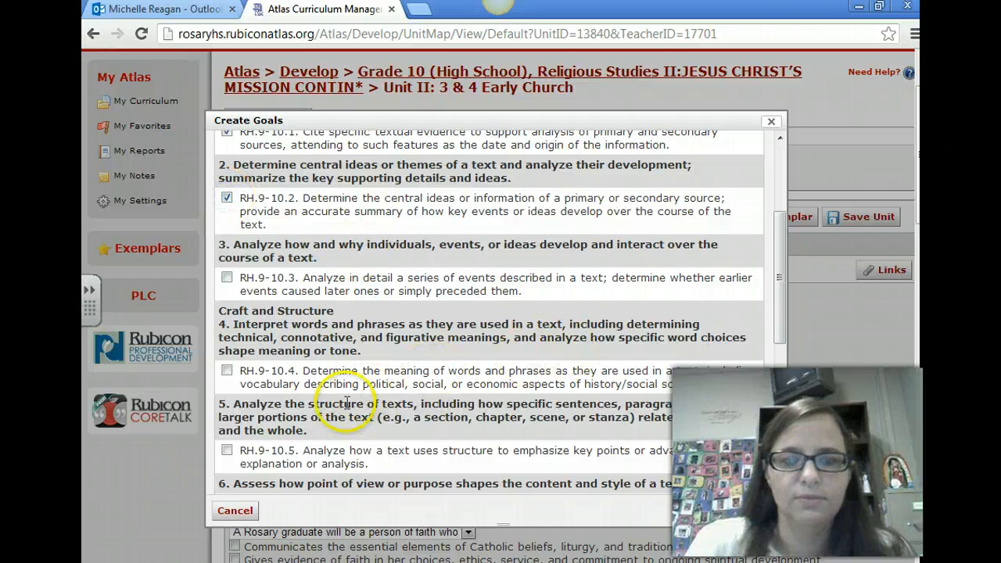
{"action": "left_click", "coordinate": [754, 516]}
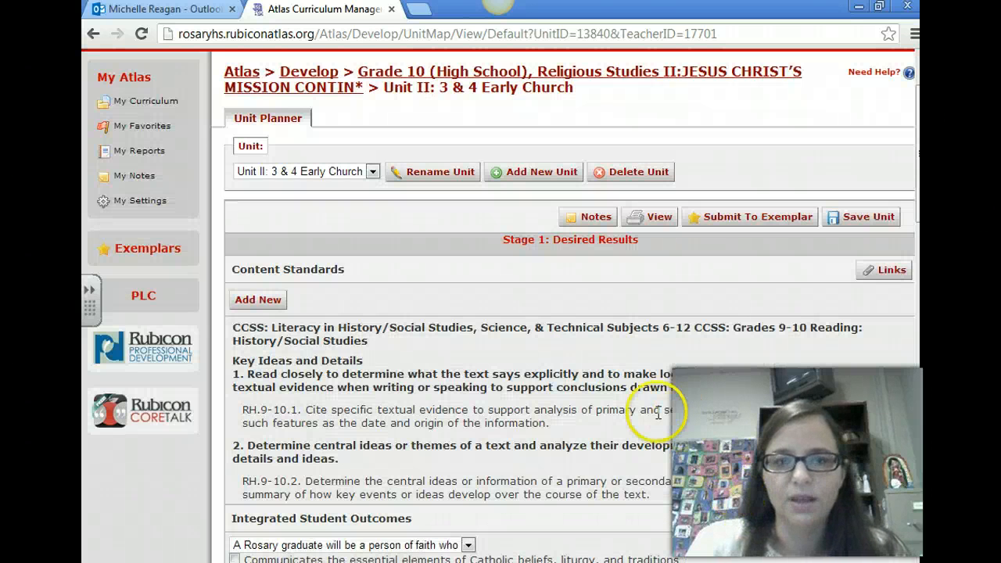
Mark all three Integrated Student Outcomes under "A Rosary graduate will be a person of faith who"
{"action": "scroll", "coordinate": [641, 399], "scroll_direction": "down", "scroll_amount": 3}
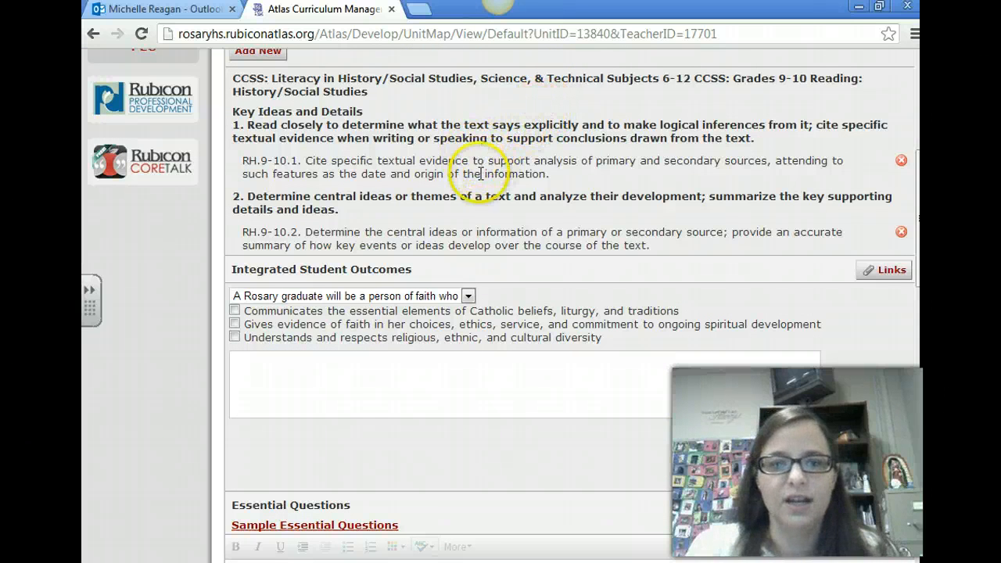
{"action": "scroll", "coordinate": [477, 173], "scroll_direction": "down", "scroll_amount": 2}
{"action": "scroll", "coordinate": [466, 185], "scroll_direction": "up", "scroll_amount": 1}
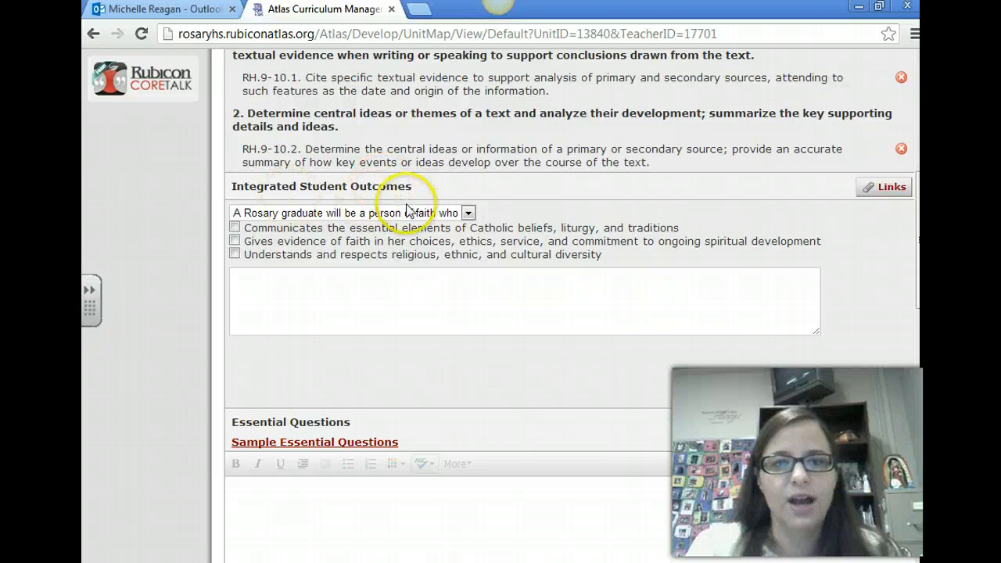
{"action": "left_click", "coordinate": [234, 241]}
{"action": "left_click", "coordinate": [234, 254]}
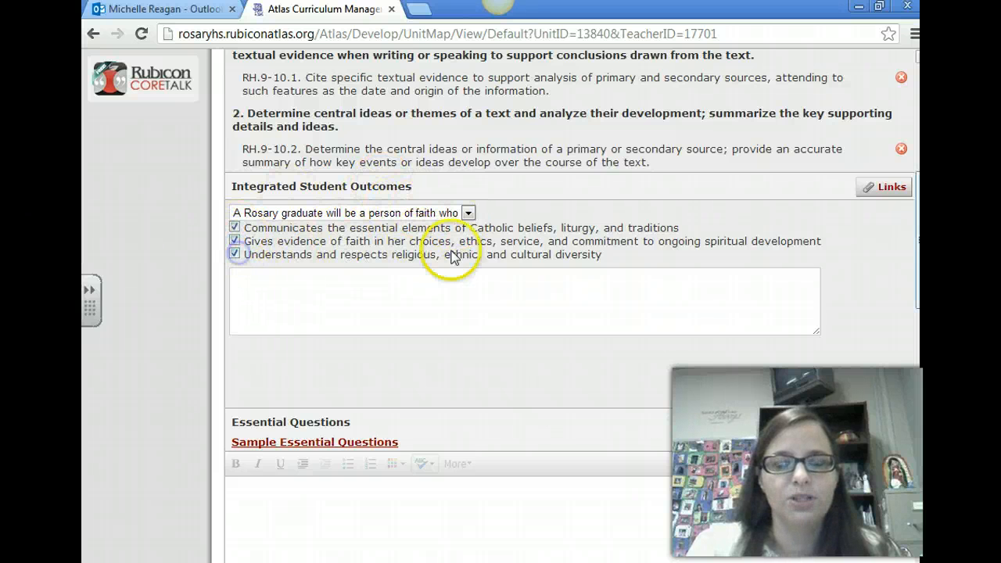
Switch to the curriculum map in Word and copy Unit II's essential questions for Chapters 3 and 4
{"action": "scroll", "coordinate": [485, 249], "scroll_direction": "down", "scroll_amount": 1}
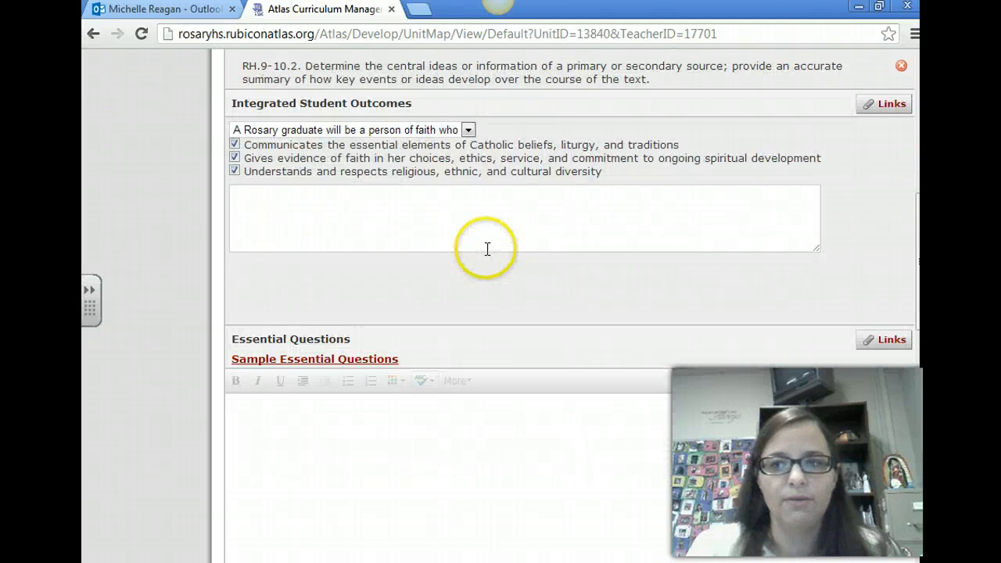
{"action": "scroll", "coordinate": [480, 255], "scroll_direction": "down", "scroll_amount": 2}
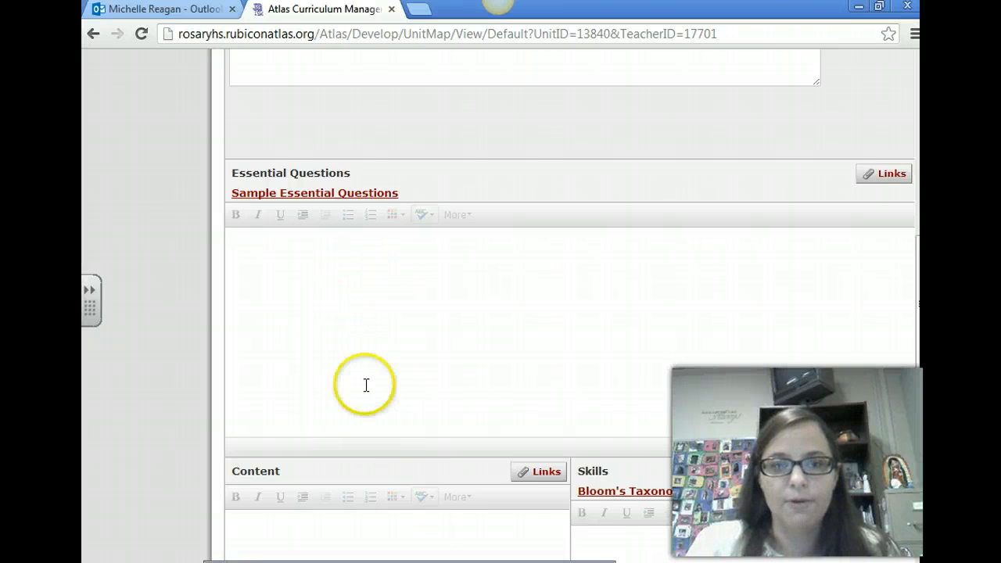
{"action": "key", "text": "alt+Tab"}
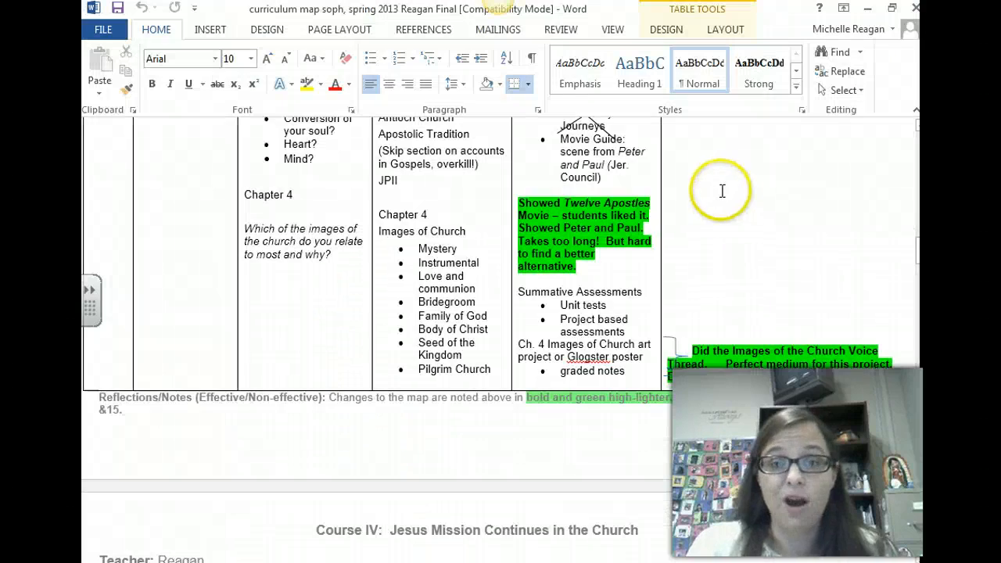
{"action": "scroll", "coordinate": [452, 243], "scroll_direction": "down", "scroll_amount": 8}
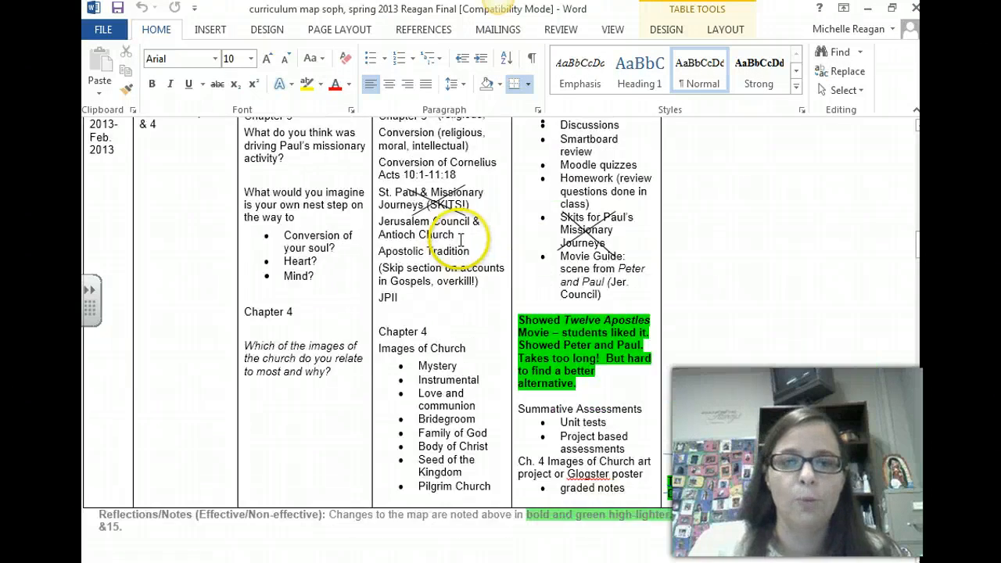
{"action": "scroll", "coordinate": [438, 262], "scroll_direction": "down", "scroll_amount": 15}
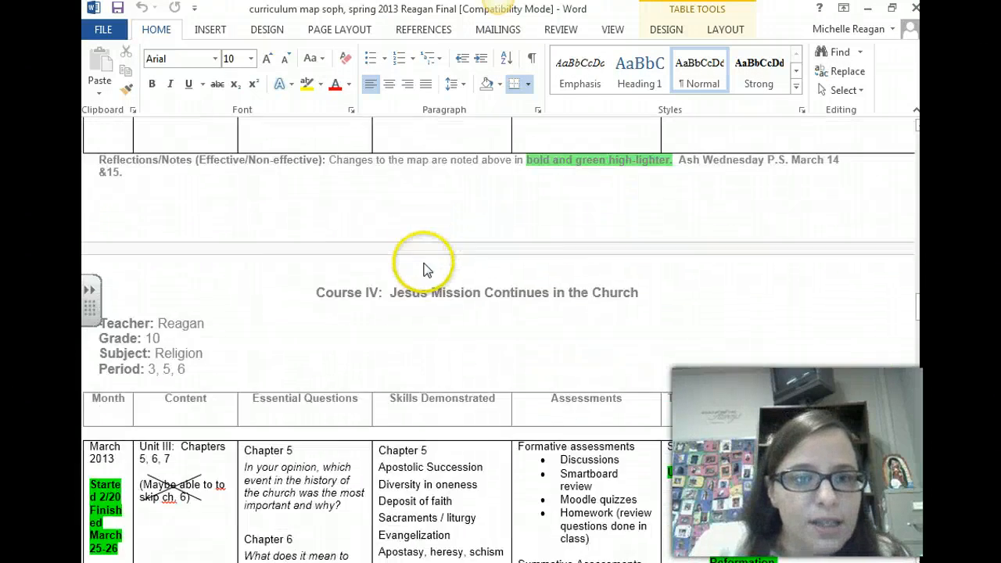
{"action": "scroll", "coordinate": [418, 266], "scroll_direction": "up", "scroll_amount": 12}
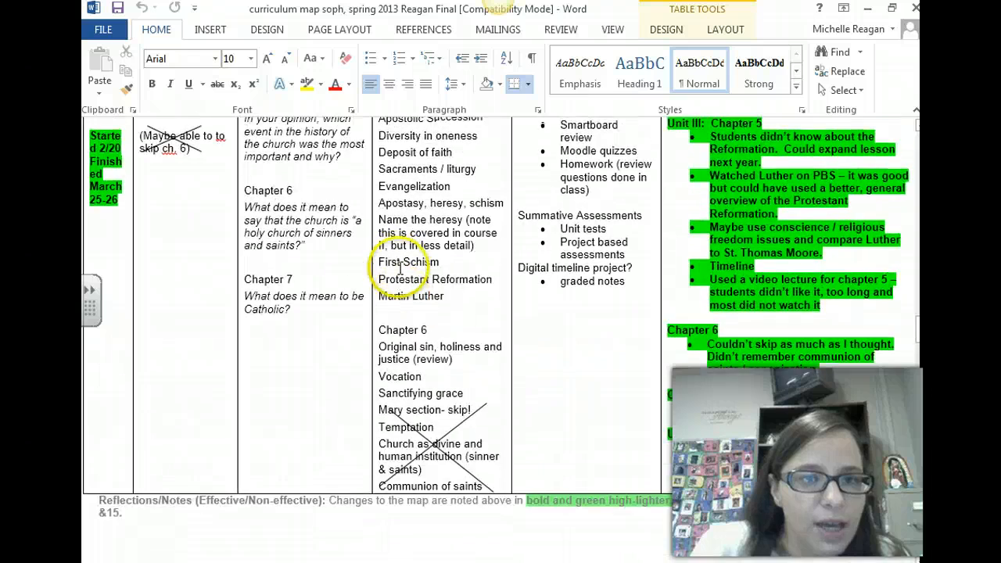
{"action": "scroll", "coordinate": [395, 277], "scroll_direction": "up", "scroll_amount": 5}
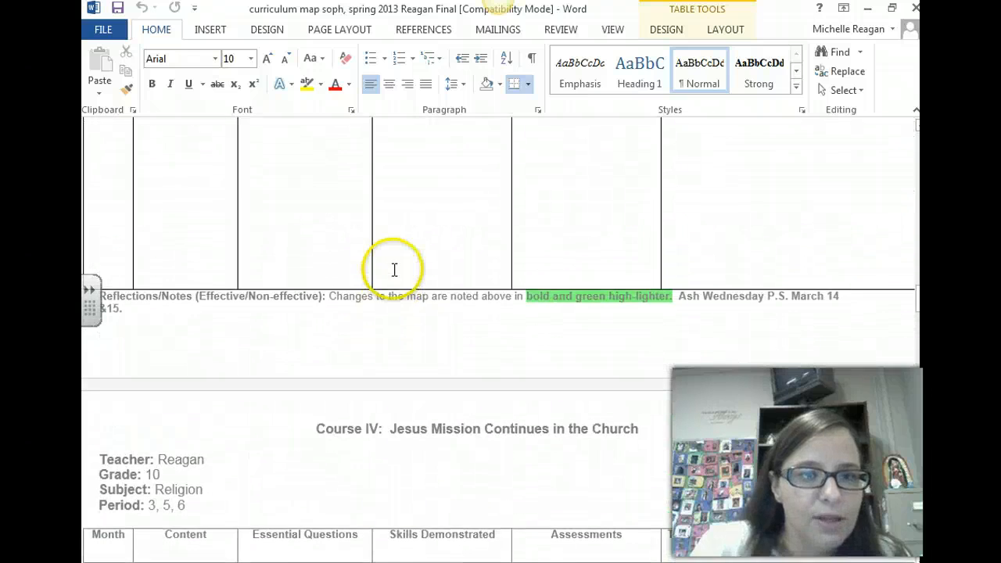
{"action": "scroll", "coordinate": [390, 268], "scroll_direction": "down", "scroll_amount": 6}
{"action": "scroll", "coordinate": [387, 268], "scroll_direction": "up", "scroll_amount": 2}
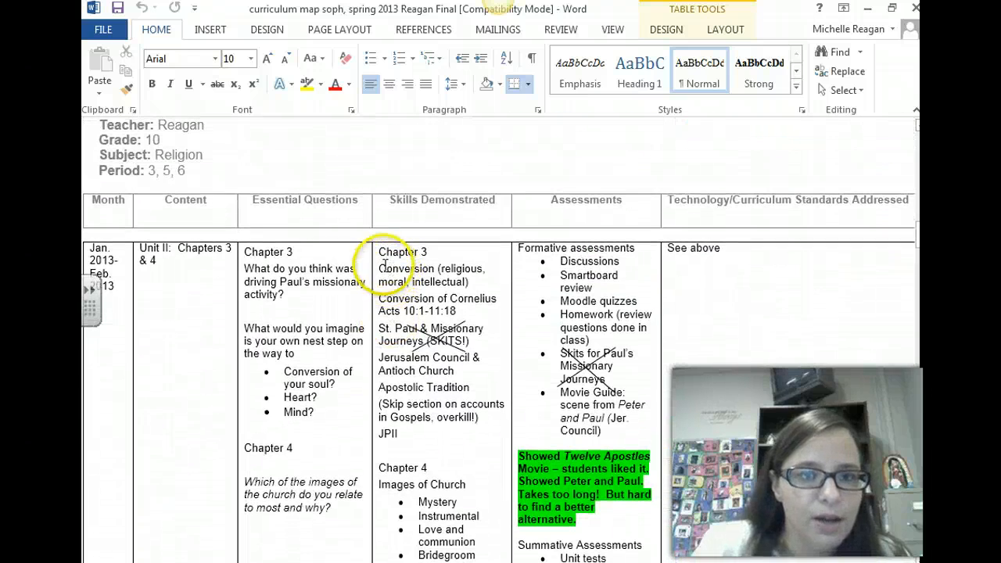
{"action": "left_click_drag", "start_coordinate": [330, 510], "coordinate": [248, 266]}
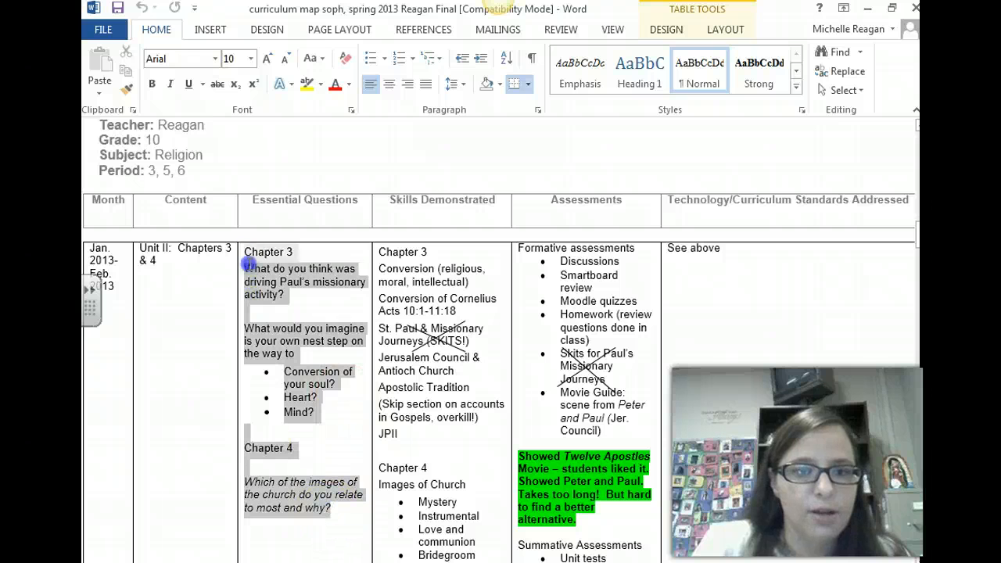
{"action": "left_click", "coordinate": [314, 490]}
{"action": "left_click_drag", "start_coordinate": [316, 505], "coordinate": [240, 258]}
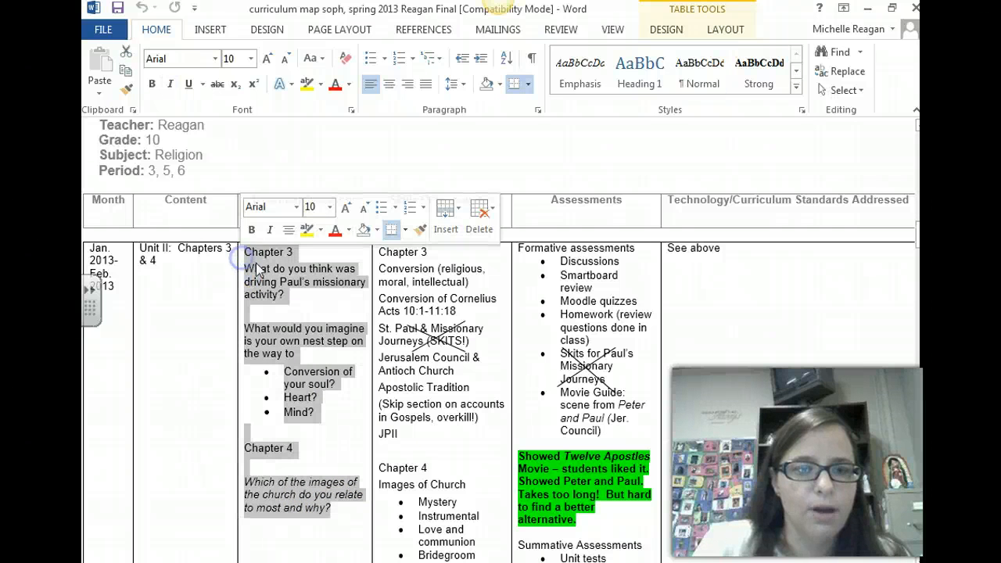
{"action": "right_click", "coordinate": [244, 258]}
{"action": "left_click", "coordinate": [289, 287]}
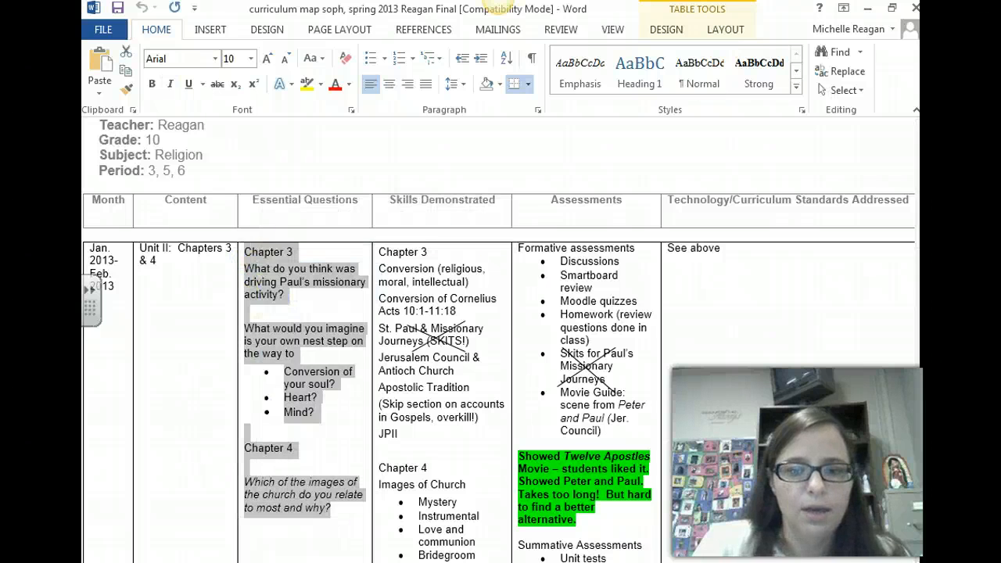
Switch back to Atlas, paste the copied questions into Essential Questions, and correct the typo so the second question reads "your own next step"
{"action": "key", "text": "alt+Tab"}
{"action": "left_click", "coordinate": [326, 343]}
{"action": "right_click", "coordinate": [323, 336]}
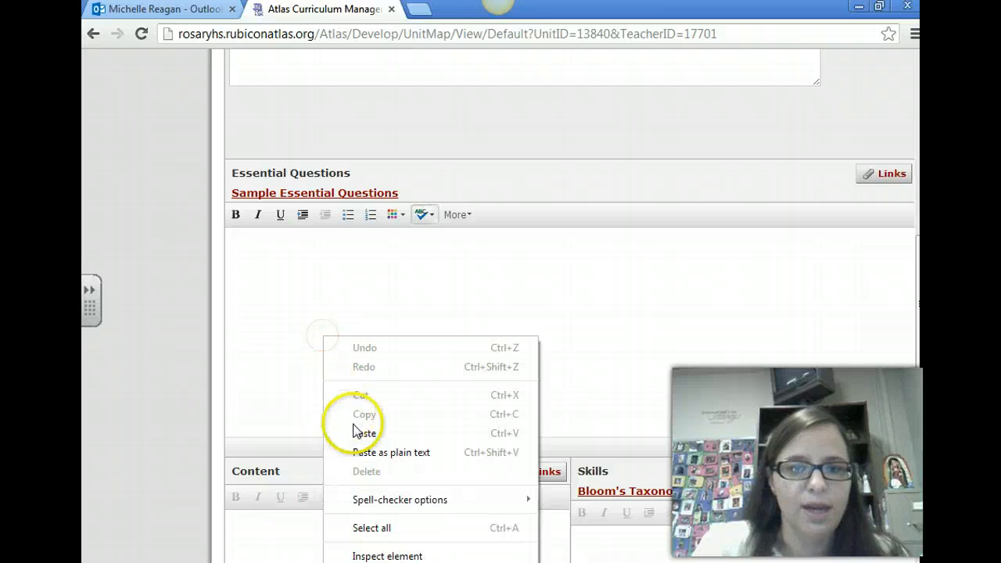
{"action": "left_click", "coordinate": [357, 428]}
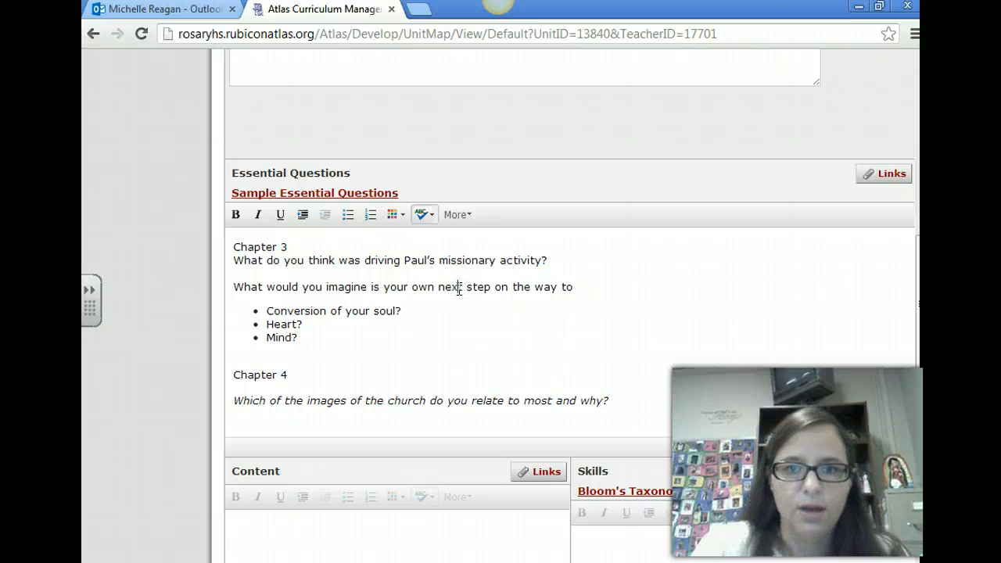
{"action": "left_click", "coordinate": [459, 286]}
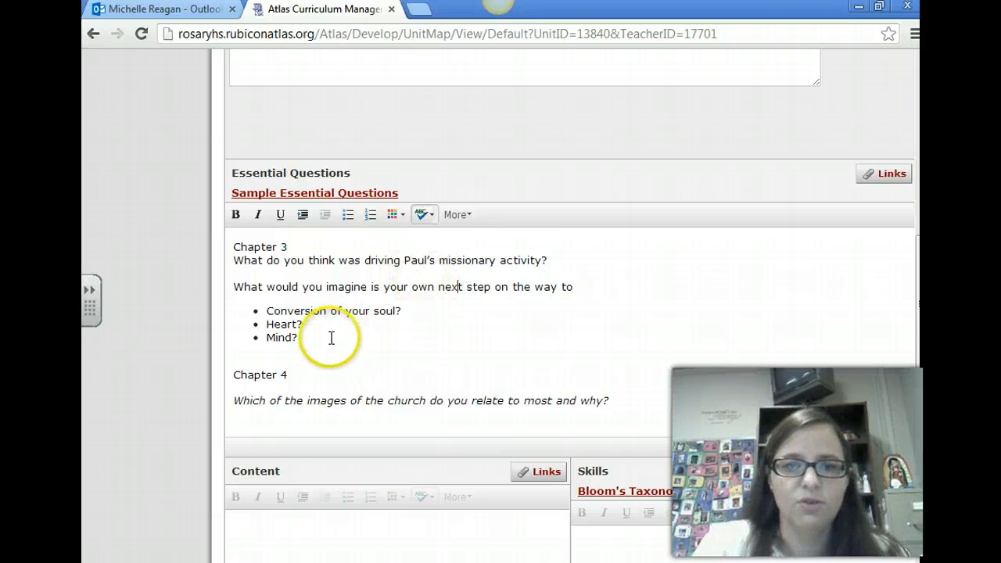
Switch to the curriculum map in Word and copy Unit II's Skills Demonstrated text for Chapters 3 and 4, through Pilgrim Church
{"action": "scroll", "coordinate": [331, 338], "scroll_direction": "down", "scroll_amount": 1}
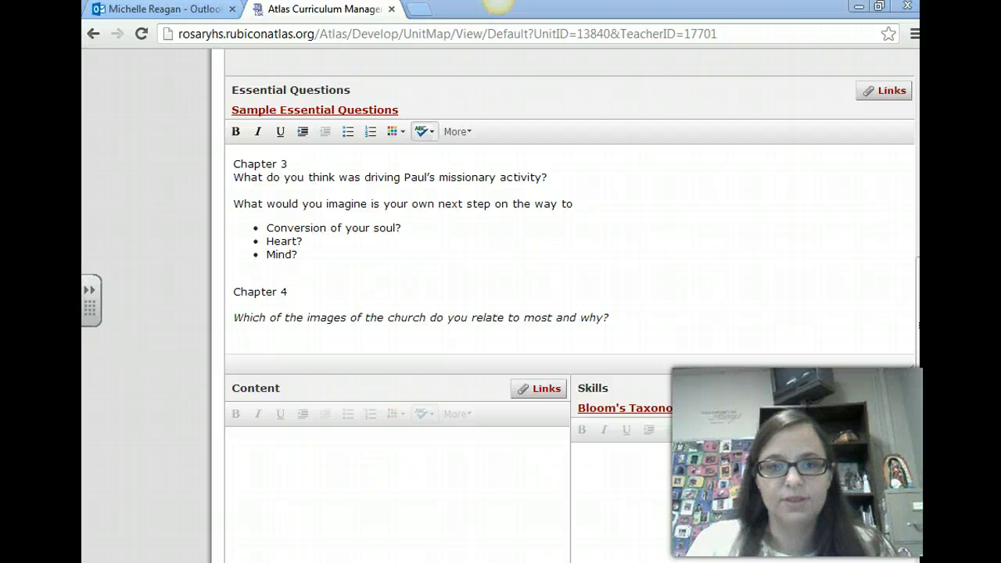
{"action": "key", "text": "alt+Tab"}
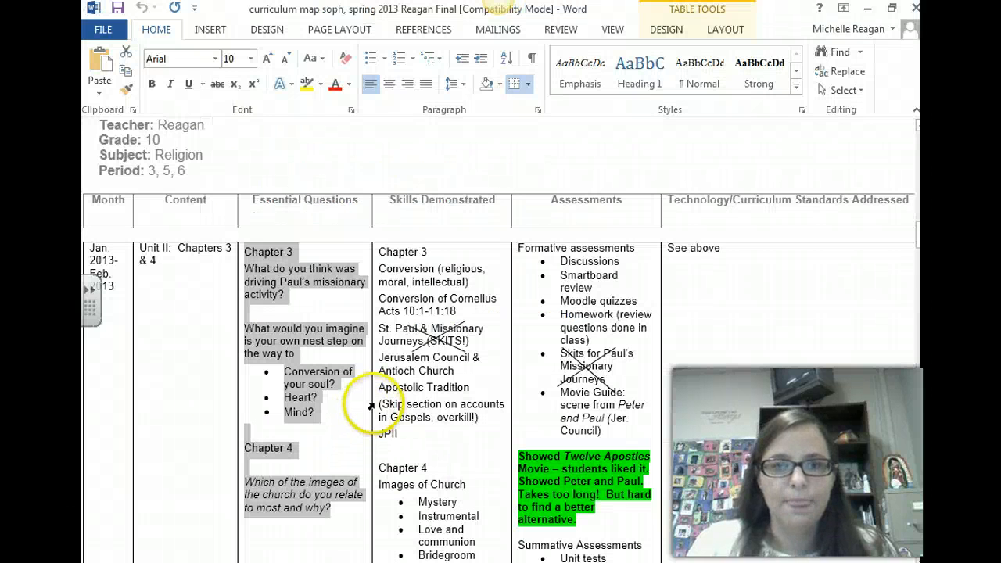
{"action": "scroll", "coordinate": [364, 415], "scroll_direction": "down", "scroll_amount": 2}
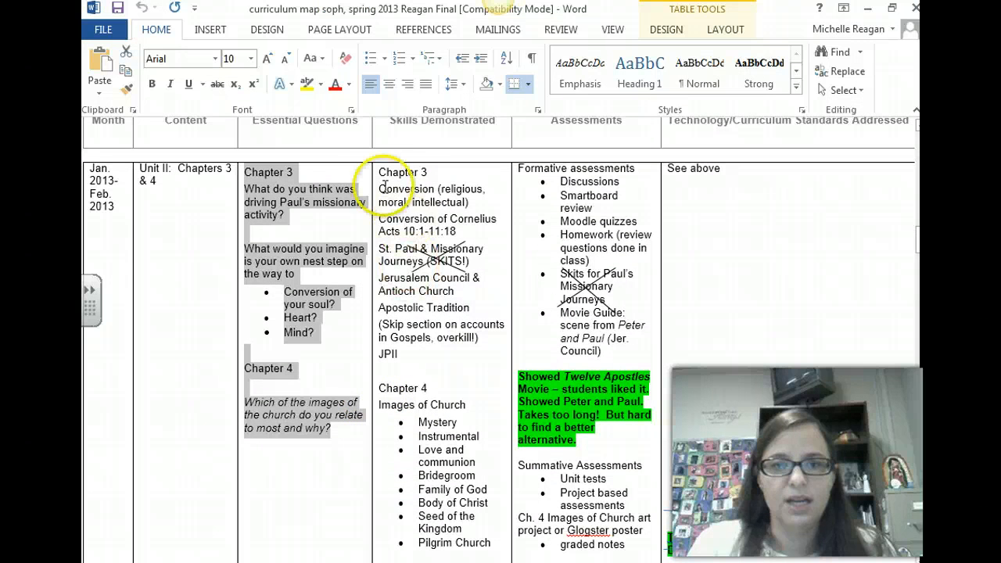
{"action": "left_click_drag", "start_coordinate": [381, 173], "coordinate": [491, 541]}
{"action": "scroll", "coordinate": [466, 333], "scroll_direction": "down", "scroll_amount": 10}
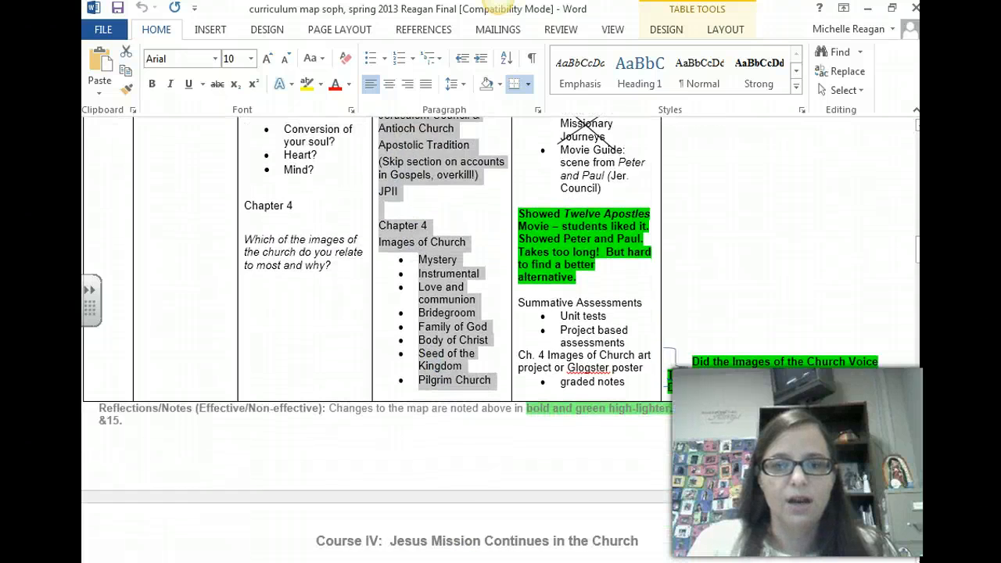
{"action": "scroll", "coordinate": [466, 334], "scroll_direction": "up", "scroll_amount": 10}
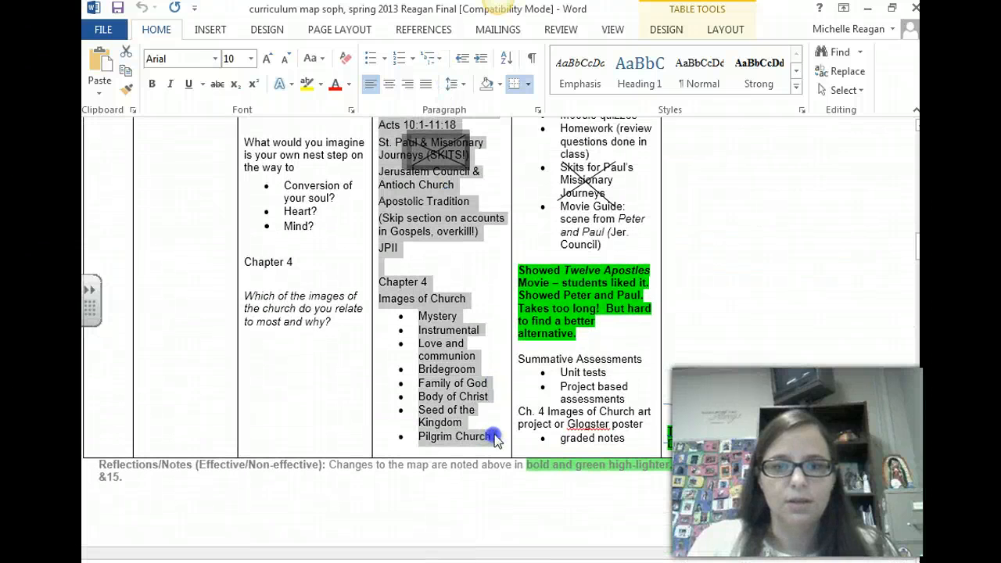
{"action": "right_click", "coordinate": [464, 411]}
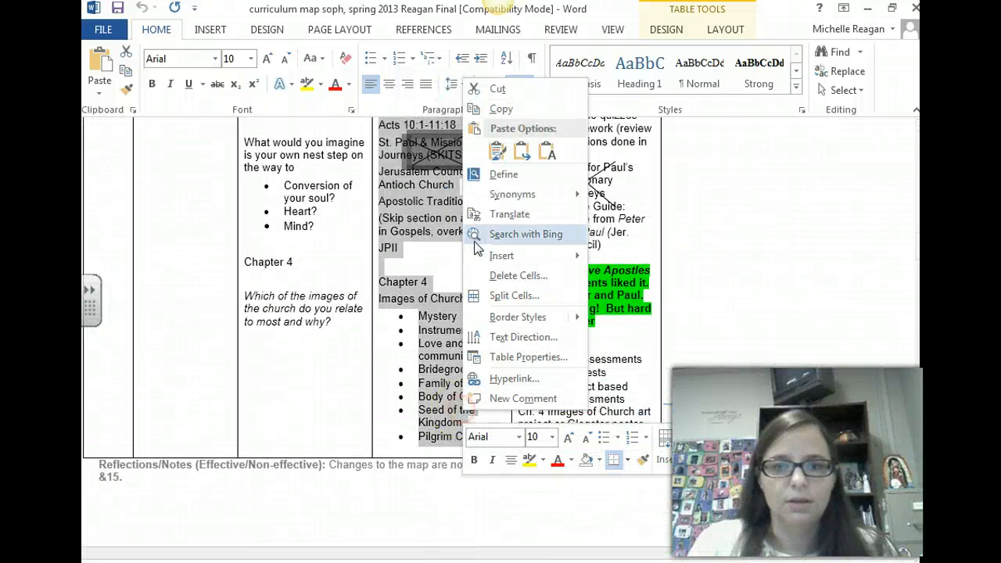
{"action": "left_click", "coordinate": [493, 110]}
Switch back to Atlas and paste the copied Chapter 3 and 4 text into the unit's Content field
{"action": "key", "text": "alt+Tab"}
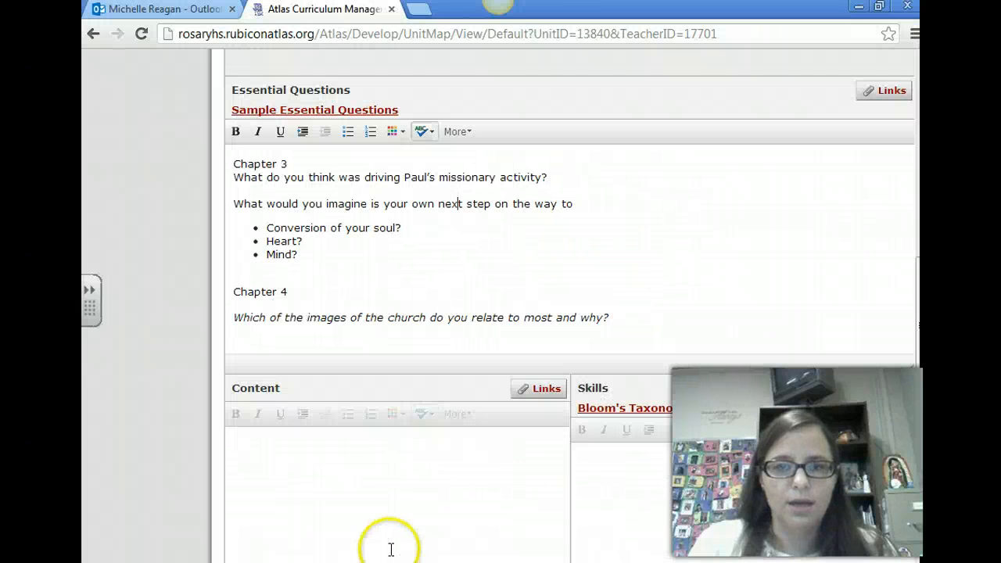
{"action": "left_click", "coordinate": [342, 480]}
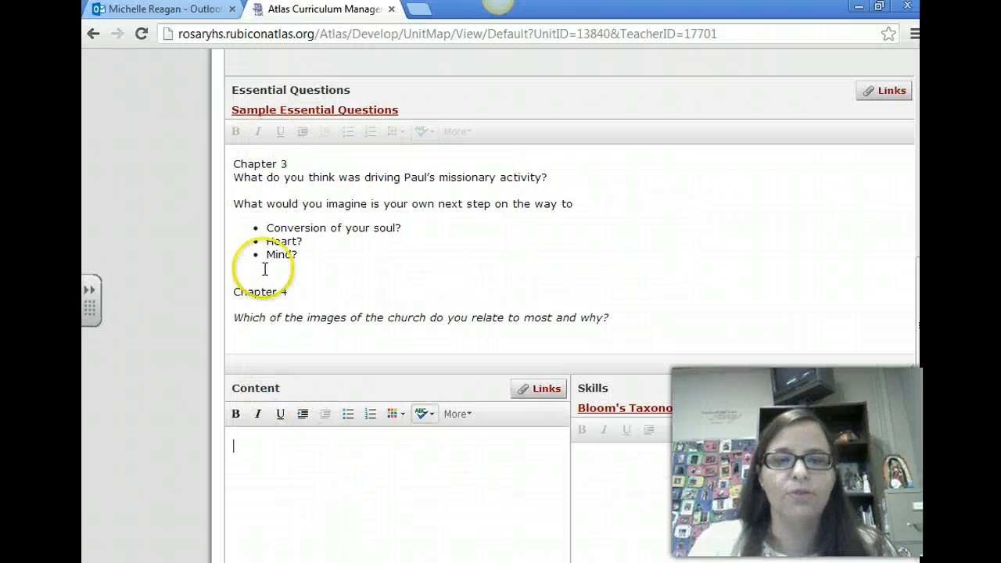
{"action": "right_click", "coordinate": [274, 471]}
{"action": "left_click", "coordinate": [315, 333]}
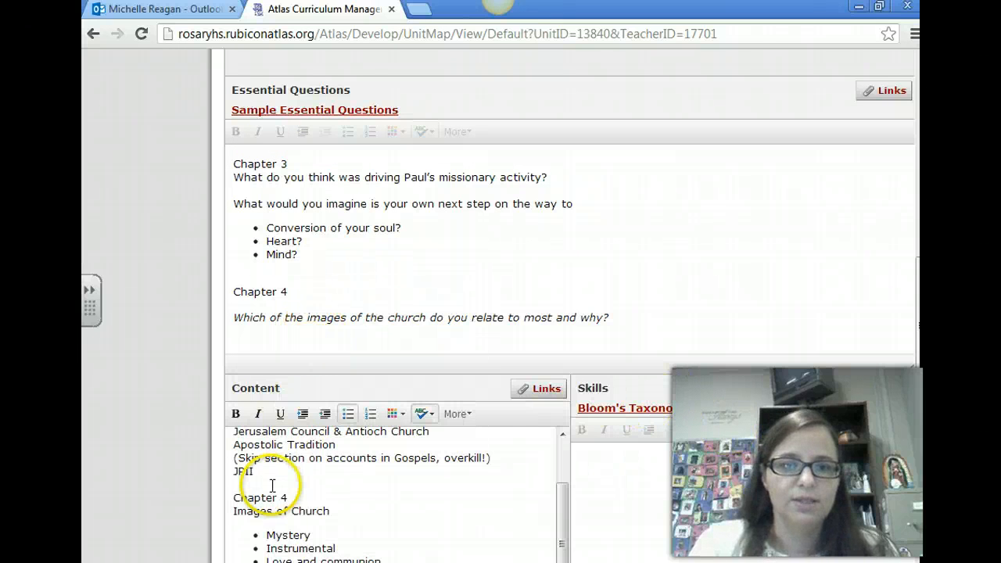
Remove "(SKITS!)" from the "St. Paul & Missionary Journeys" line in Content and review the rest of the pasted text
{"action": "scroll", "coordinate": [290, 481], "scroll_direction": "up", "scroll_amount": 3}
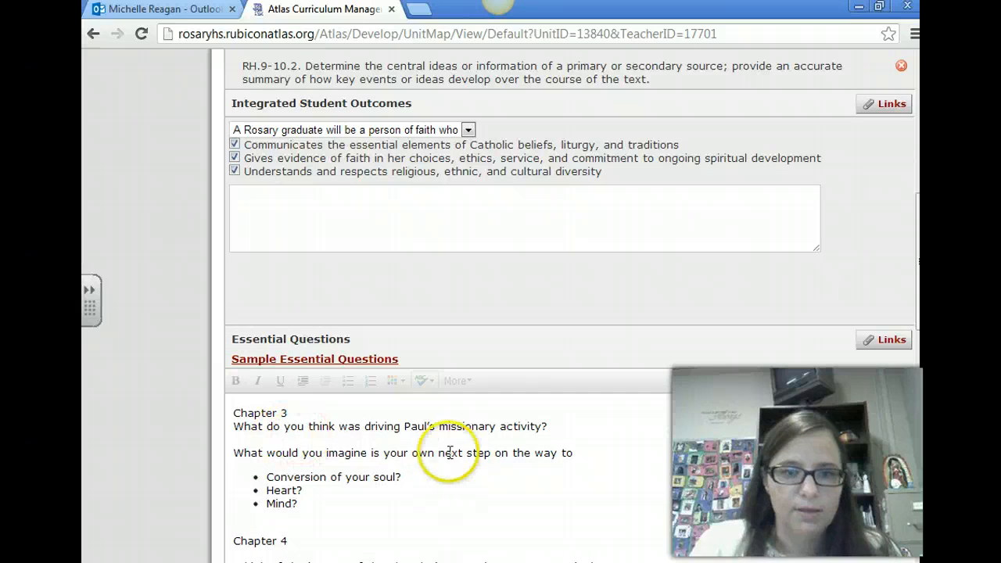
{"action": "scroll", "coordinate": [401, 453], "scroll_direction": "down", "scroll_amount": 6}
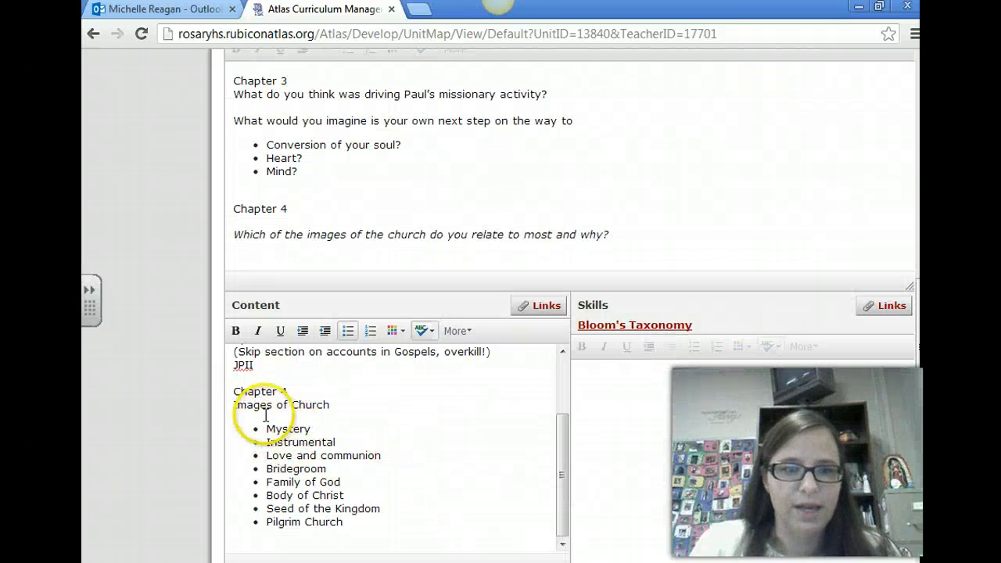
{"action": "scroll", "coordinate": [282, 462], "scroll_direction": "up", "scroll_amount": 2}
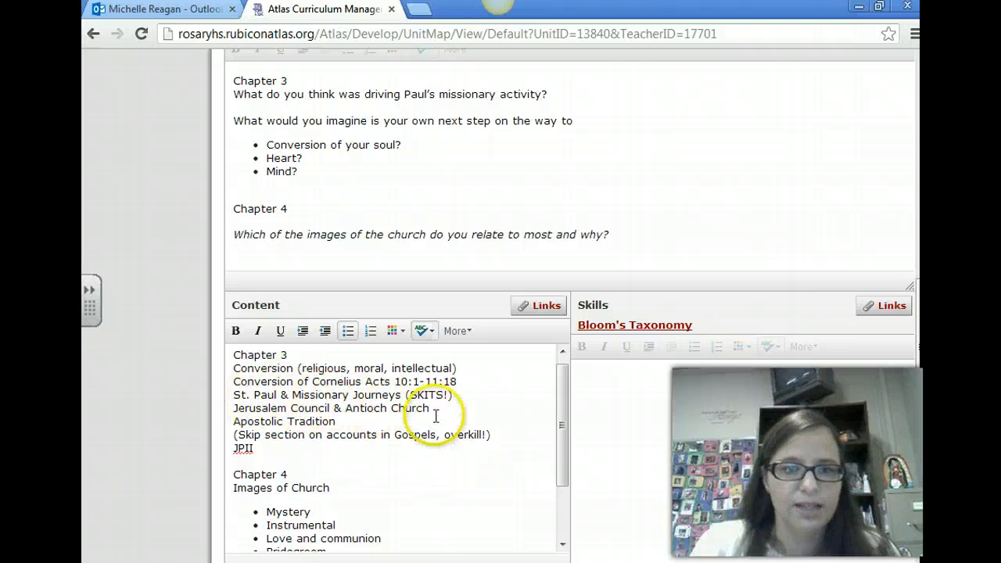
{"action": "left_click", "coordinate": [461, 396]}
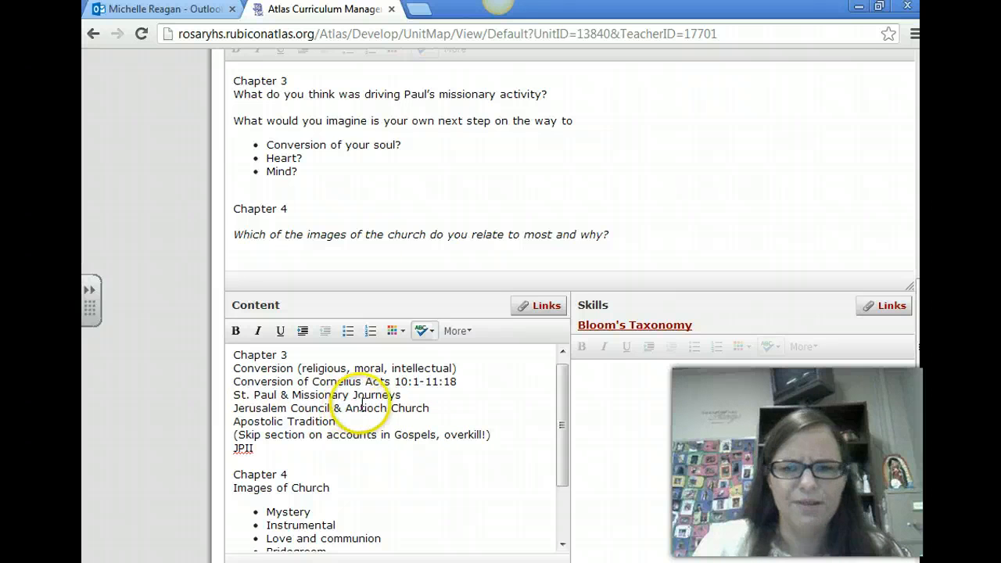
{"action": "scroll", "coordinate": [364, 426], "scroll_direction": "down", "scroll_amount": 3}
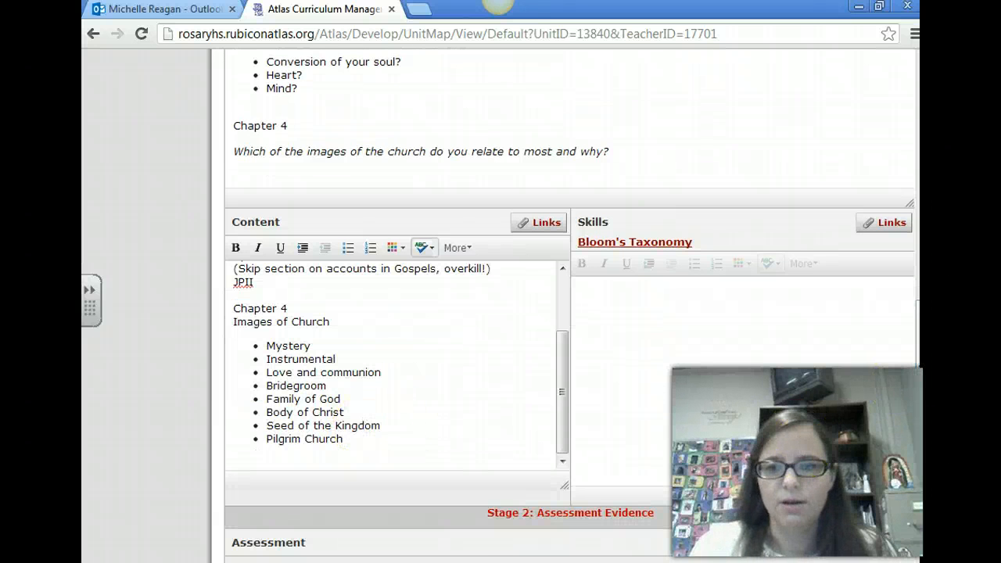
{"action": "scroll", "coordinate": [300, 365], "scroll_direction": "up", "scroll_amount": 3}
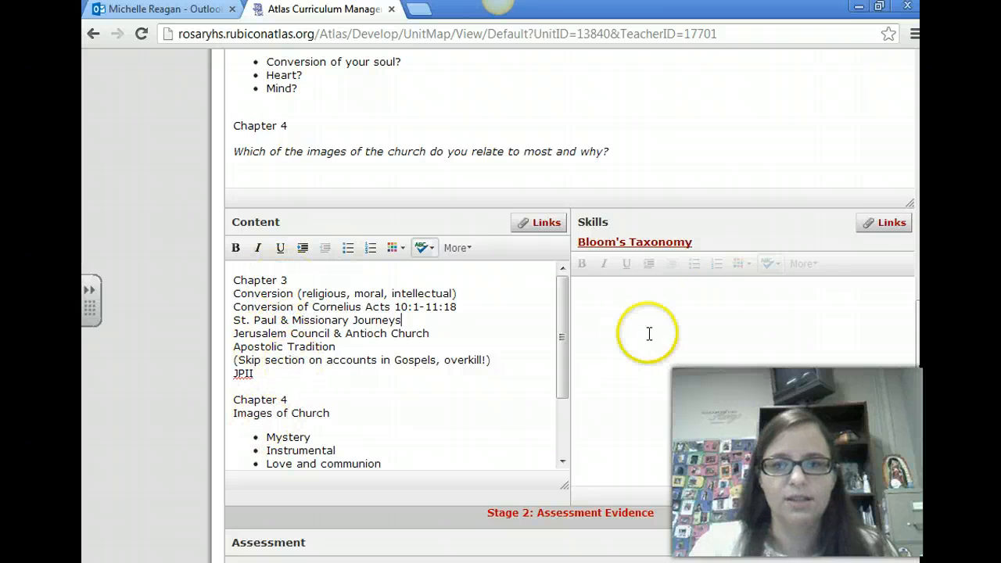
Consult the Bloom's Taxonomy verb reference for the Skills field, and return to the unit planner
{"action": "left_click", "coordinate": [690, 318]}
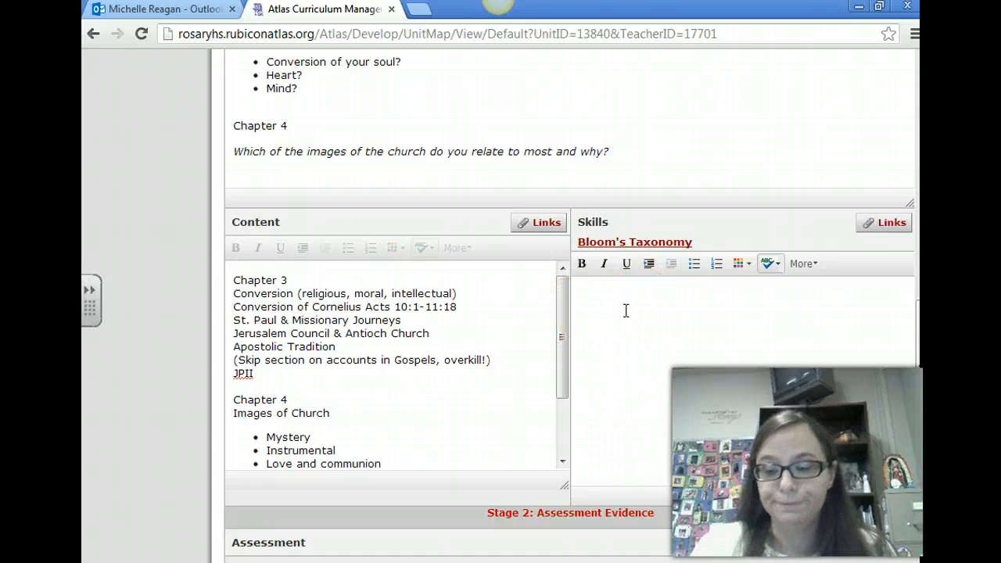
{"action": "left_click", "coordinate": [637, 244]}
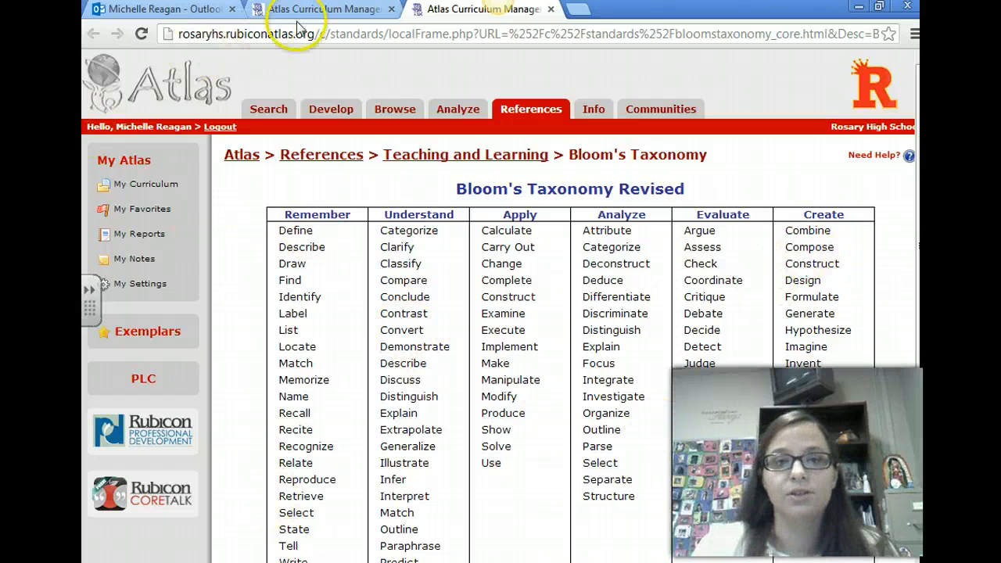
{"action": "left_click", "coordinate": [321, 9]}
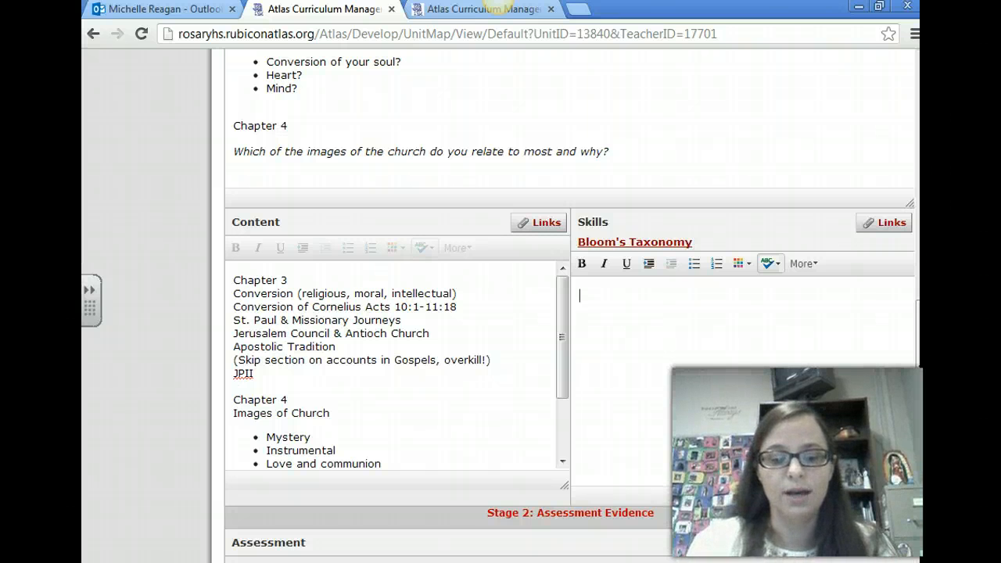
Enter "Summarize the Acts of the Apostles" as the first skill, correcting the spelling of "Summarize"
{"action": "key", "text": "BackSpace"}
{"action": "key", "text": "BackSpace"}
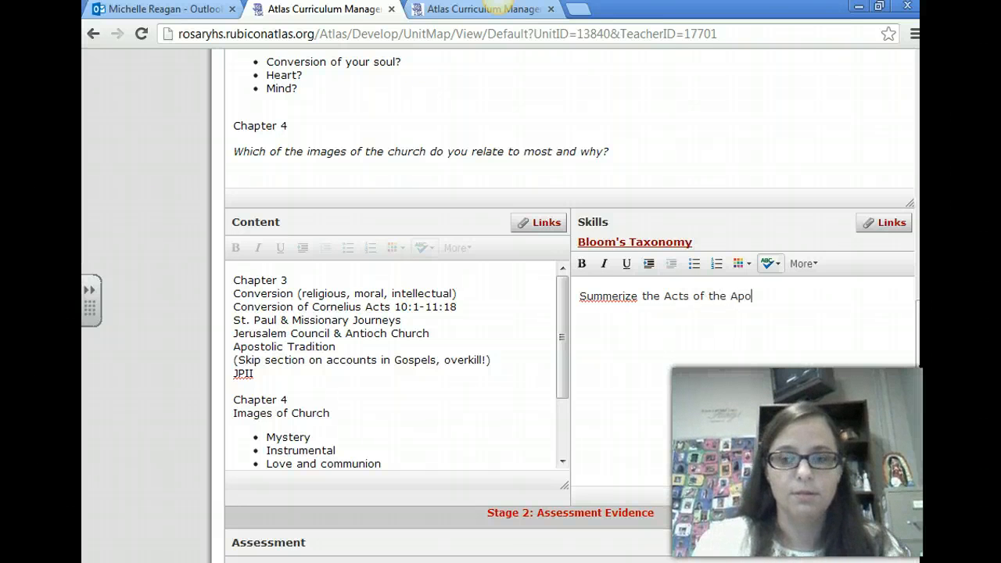
{"action": "right_click", "coordinate": [618, 298]}
{"action": "left_click", "coordinate": [640, 307]}
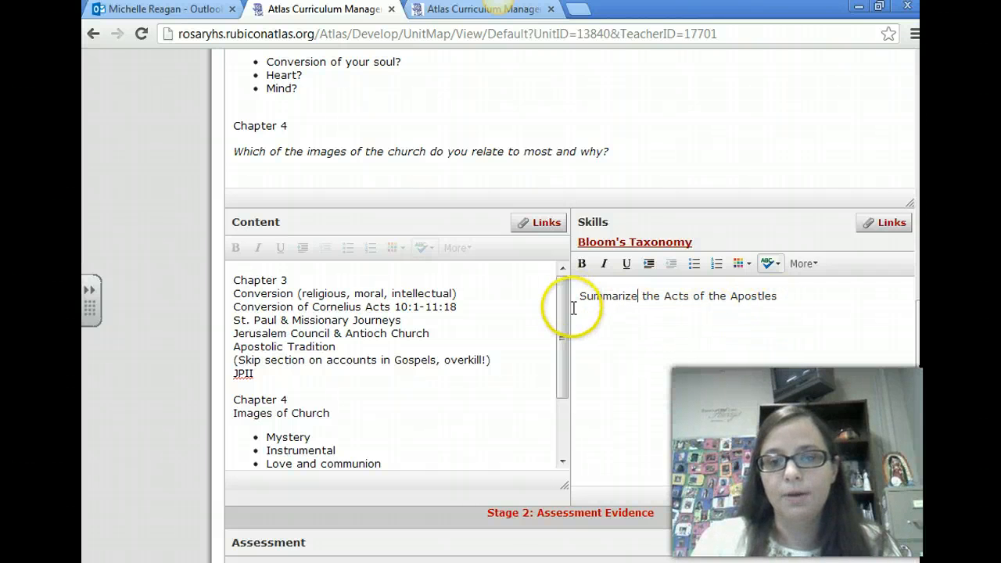
Add the second skill "Create a graphic novel that shows mastery of life of St. Paul and formation of the early Church"
{"action": "left_click", "coordinate": [801, 297]}
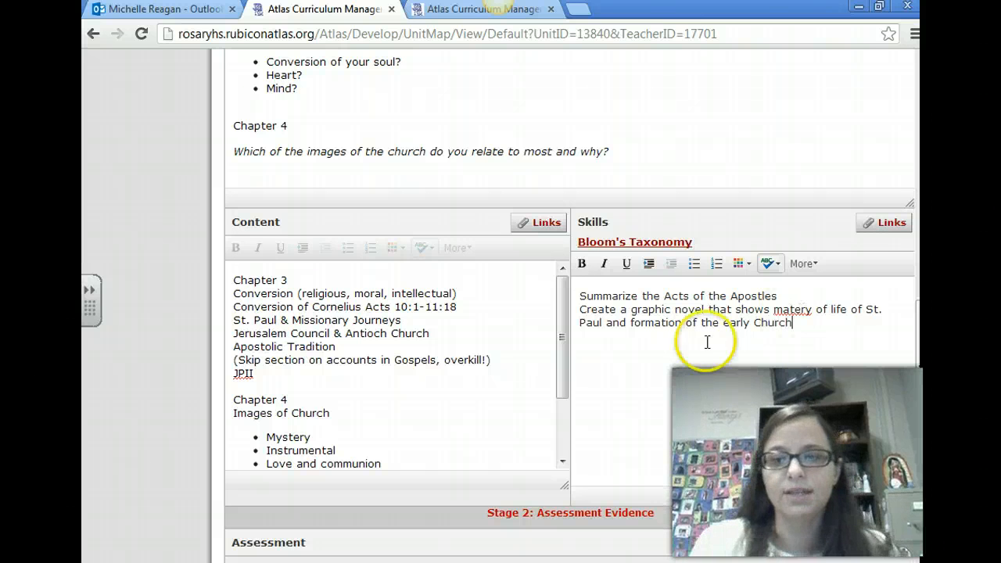
{"action": "left_click", "coordinate": [787, 309]}
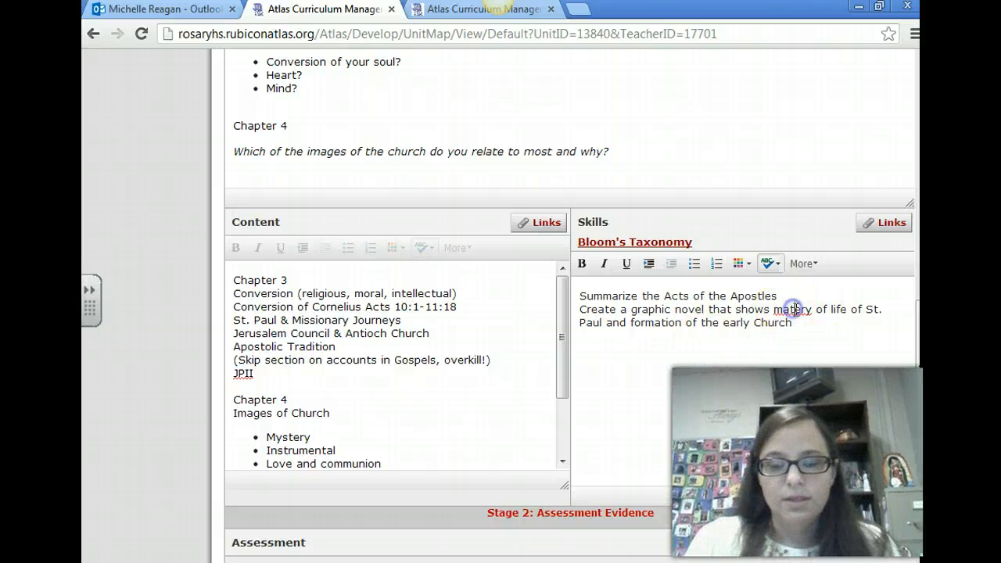
{"action": "type", "text": "s"}
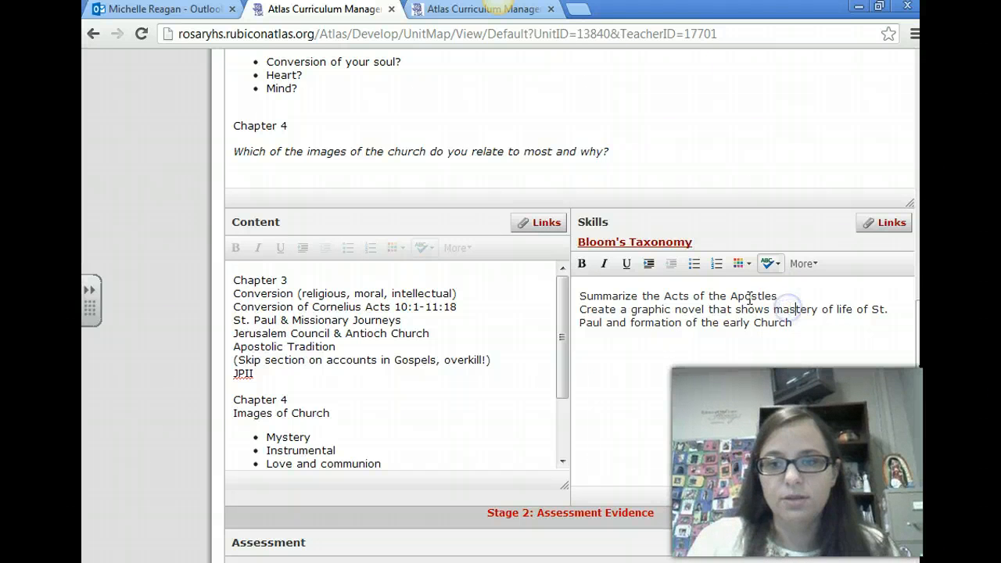
Switch to the Word curriculum map, review Unit II's skills and assessments row, and return to the Skills field in Atlas
{"action": "left_click", "coordinate": [578, 294]}
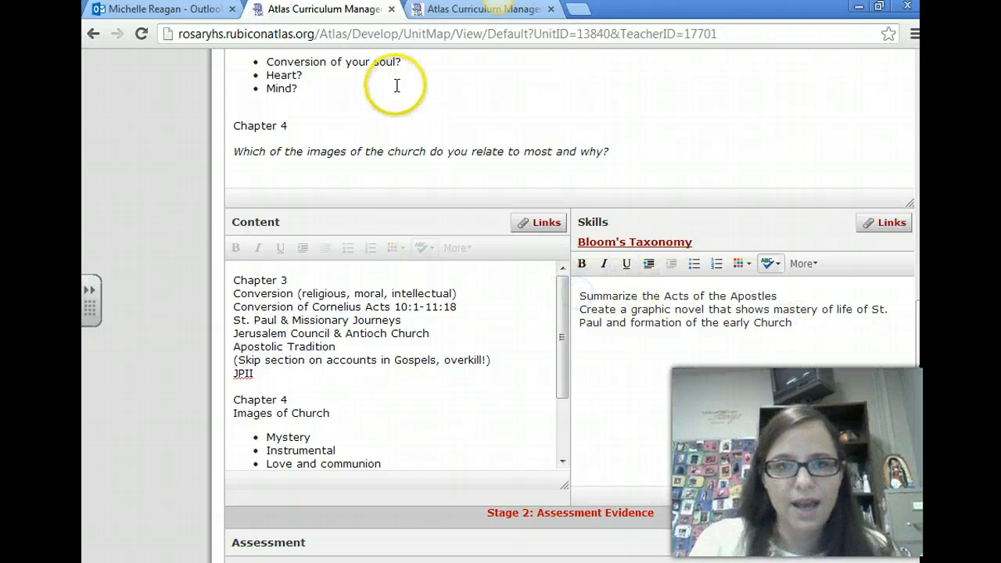
{"action": "left_click", "coordinate": [435, 561]}
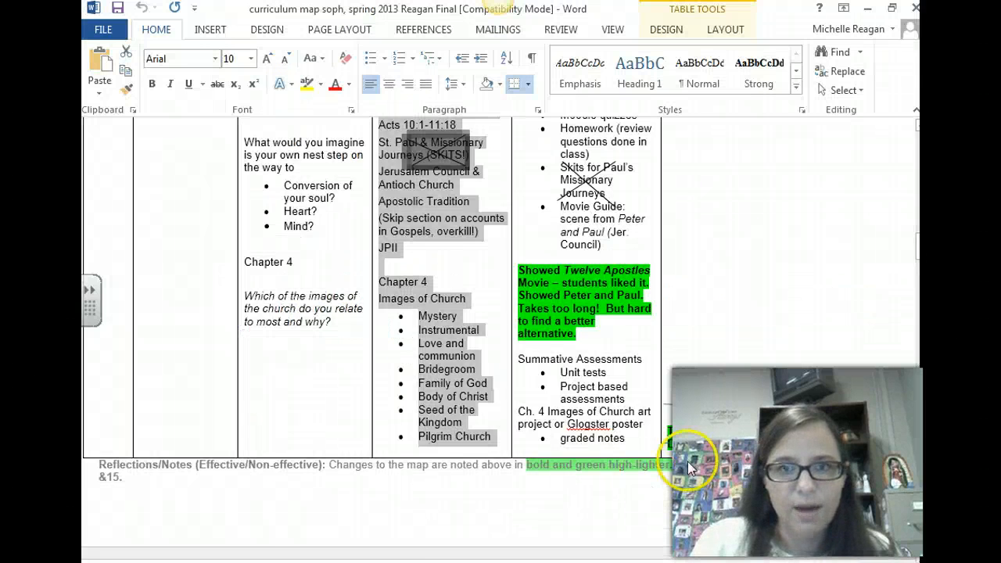
{"action": "scroll", "coordinate": [688, 467], "scroll_direction": "down", "scroll_amount": 15}
{"action": "scroll", "coordinate": [681, 446], "scroll_direction": "up", "scroll_amount": 6}
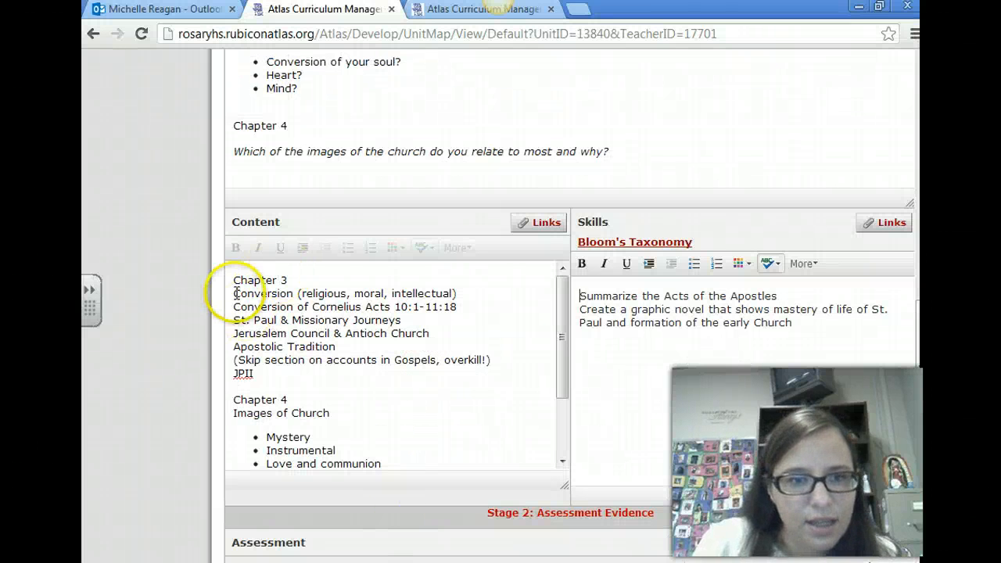
Format both Skills entries as a bulleted list
{"action": "left_click", "coordinate": [691, 266]}
{"action": "left_click", "coordinate": [572, 330]}
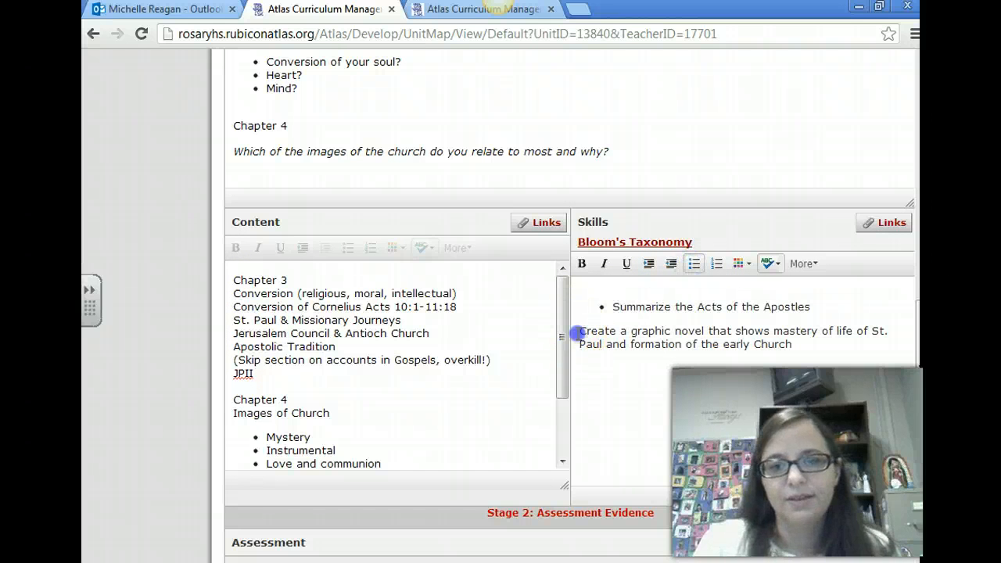
{"action": "left_click", "coordinate": [691, 266]}
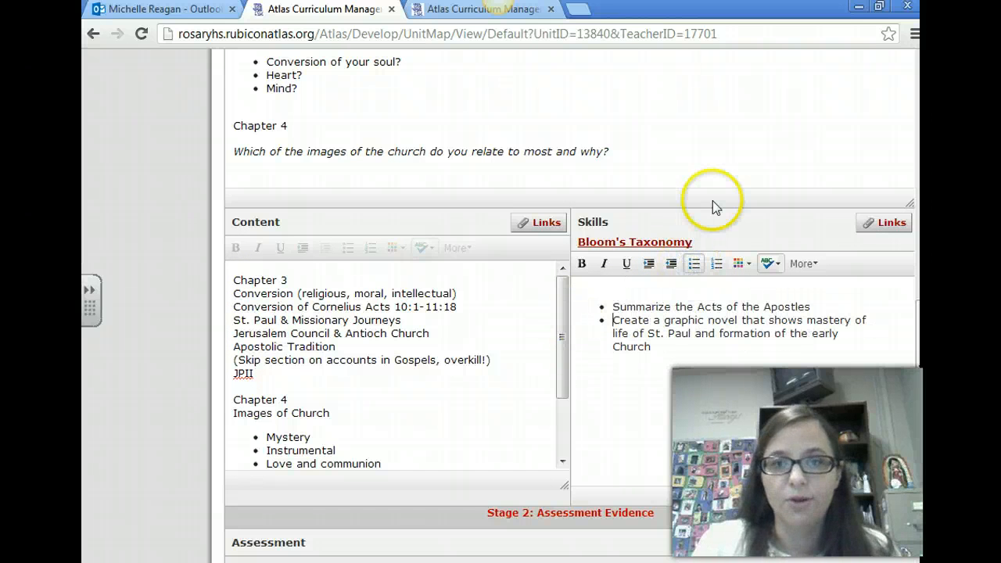
Start a new assessment method in Stage 2 named "Graphic Novel Project" and set its Assessment Method to Project: Visual Arts
{"action": "scroll", "coordinate": [602, 352], "scroll_direction": "down", "scroll_amount": 4}
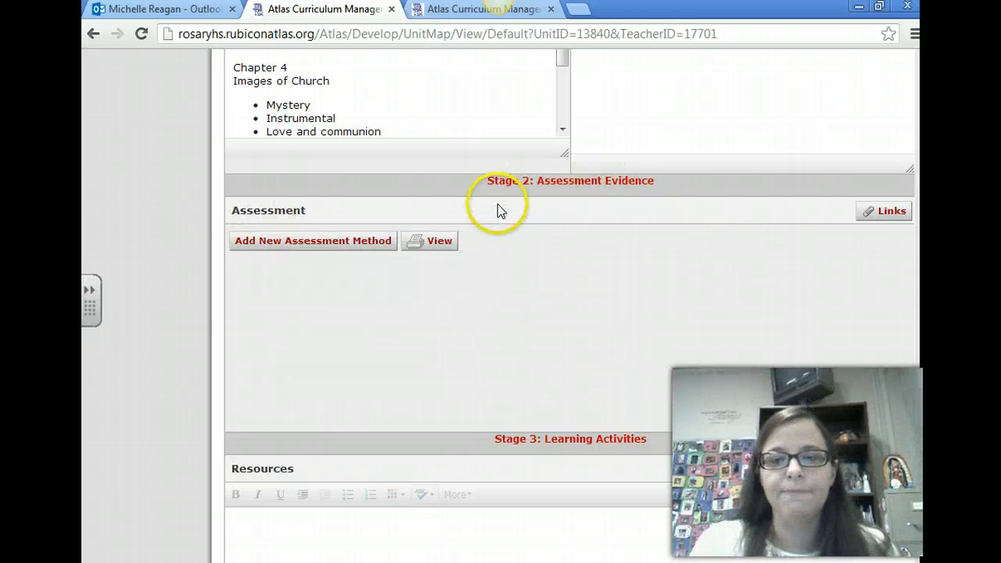
{"action": "left_click", "coordinate": [367, 244]}
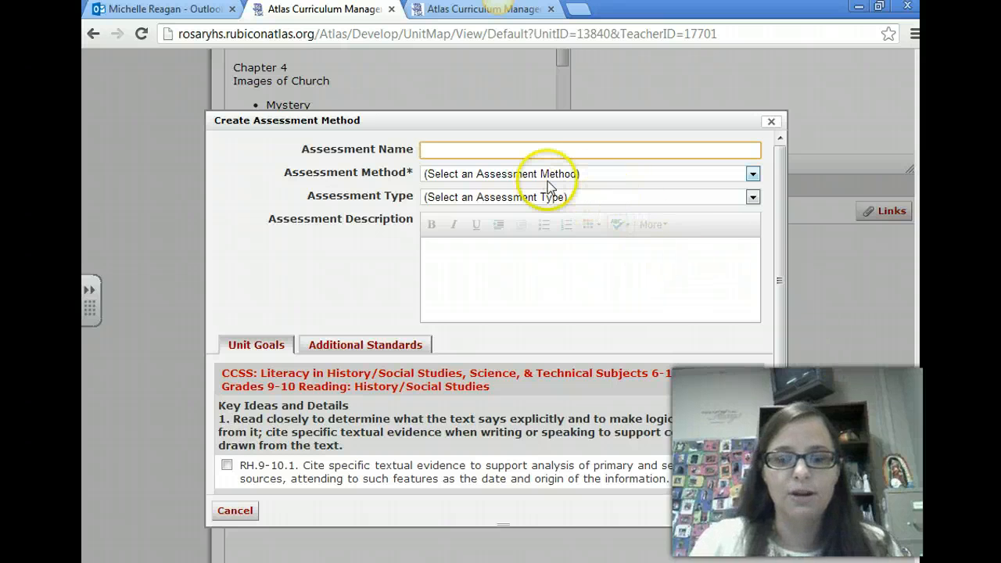
{"action": "type", "text": "Graphic"}
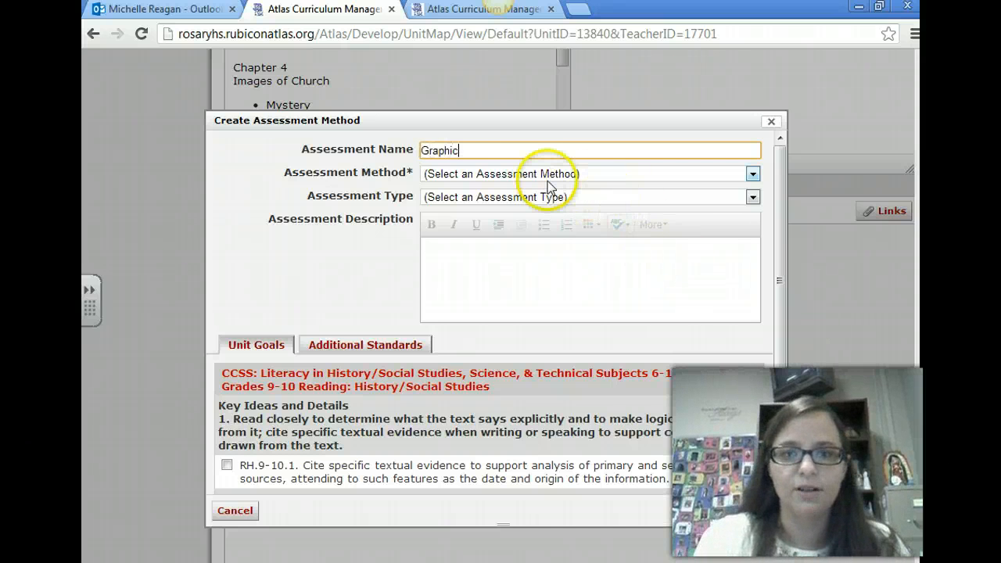
{"action": "type", "text": " Novel Project"}
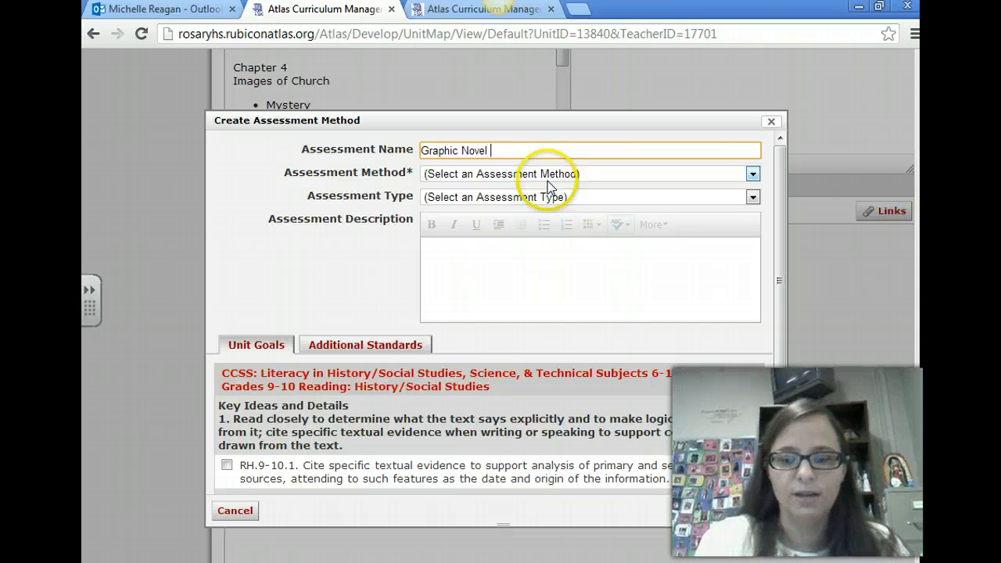
{"action": "left_click", "coordinate": [462, 178]}
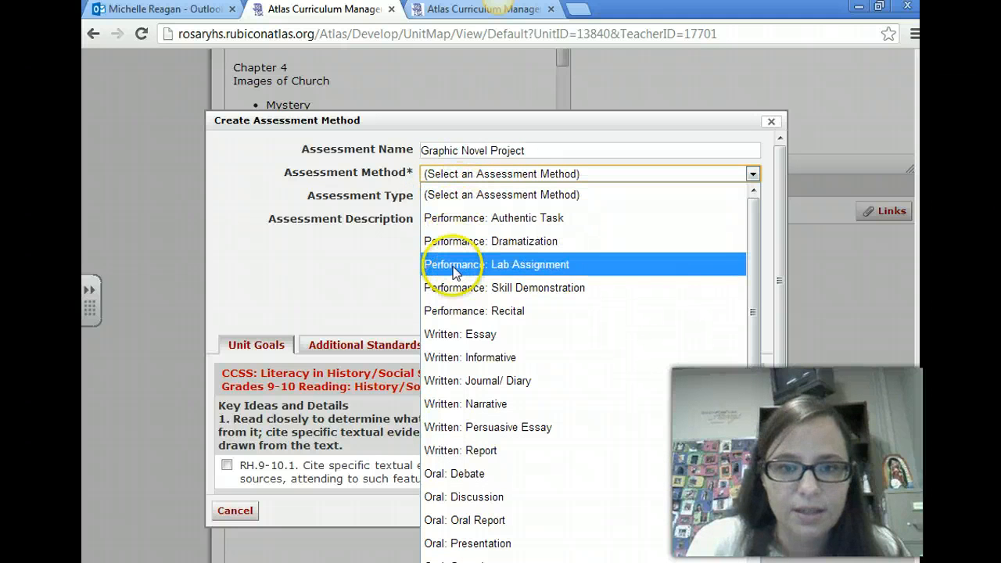
{"action": "scroll", "coordinate": [486, 408], "scroll_direction": "down", "scroll_amount": 4}
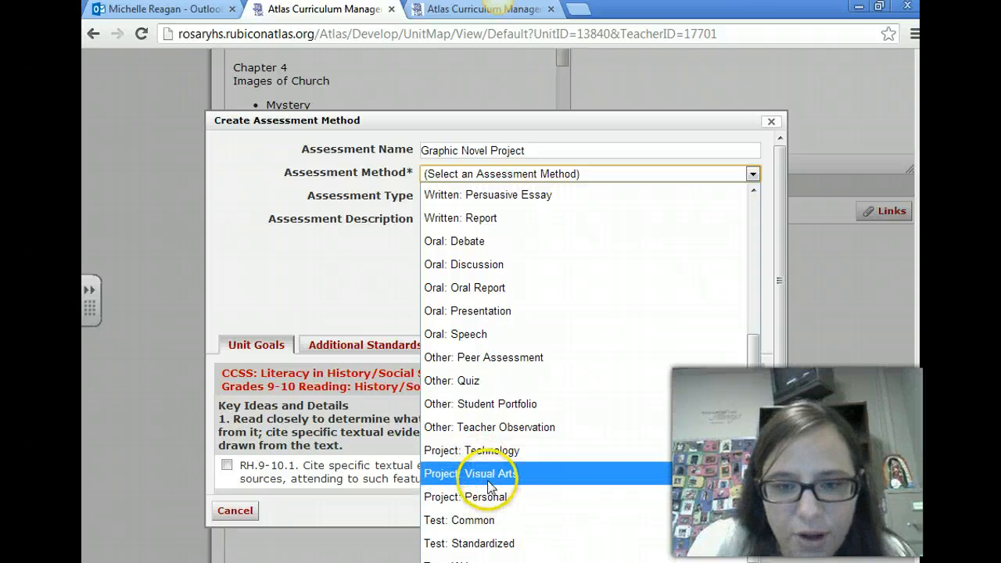
{"action": "left_click", "coordinate": [490, 474]}
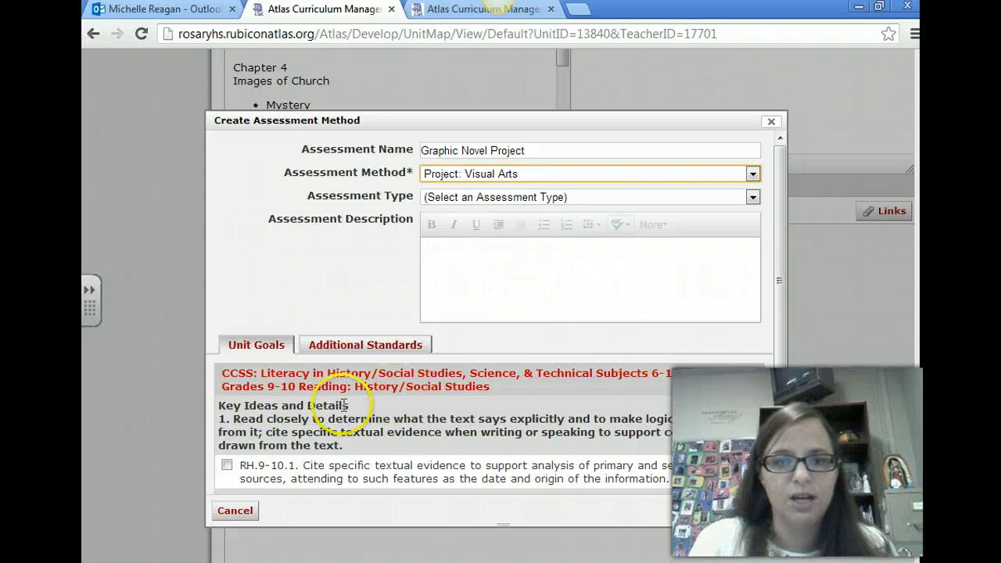
Review the unit goals offered for the Graphic Novel Project and save the assessment method without selecting any standards
{"action": "scroll", "coordinate": [348, 384], "scroll_direction": "down", "scroll_amount": 2}
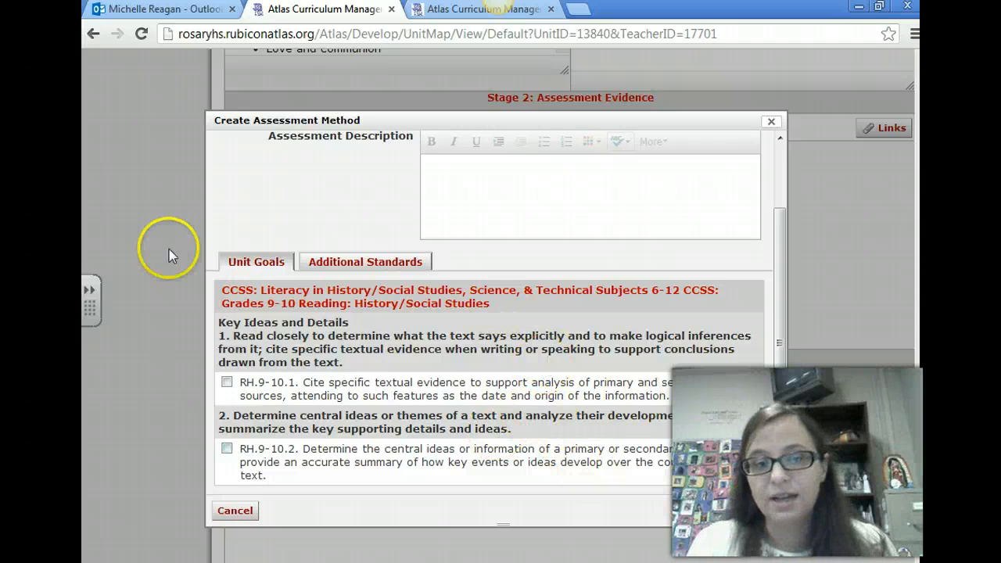
{"action": "left_click", "coordinate": [752, 514]}
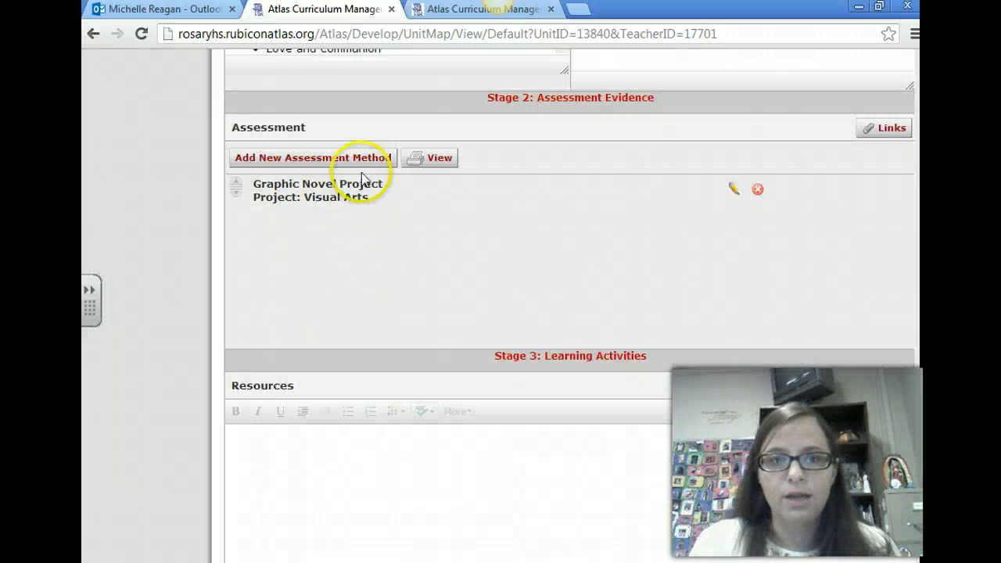
Examine the available Assessment Method and Assessment Type options in a new blank assessment form, and close it without saving
{"action": "left_click", "coordinate": [365, 161]}
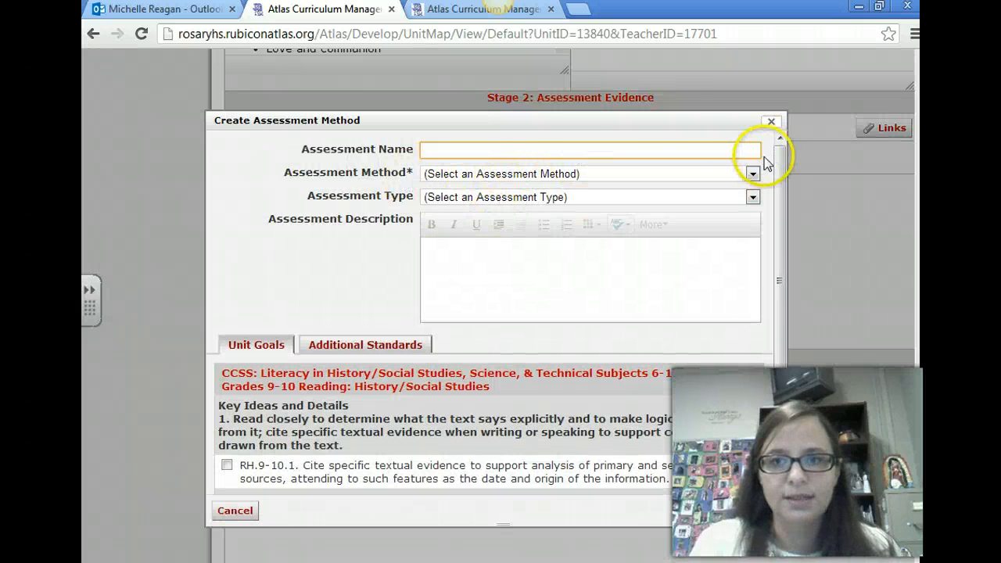
{"action": "left_click", "coordinate": [618, 174]}
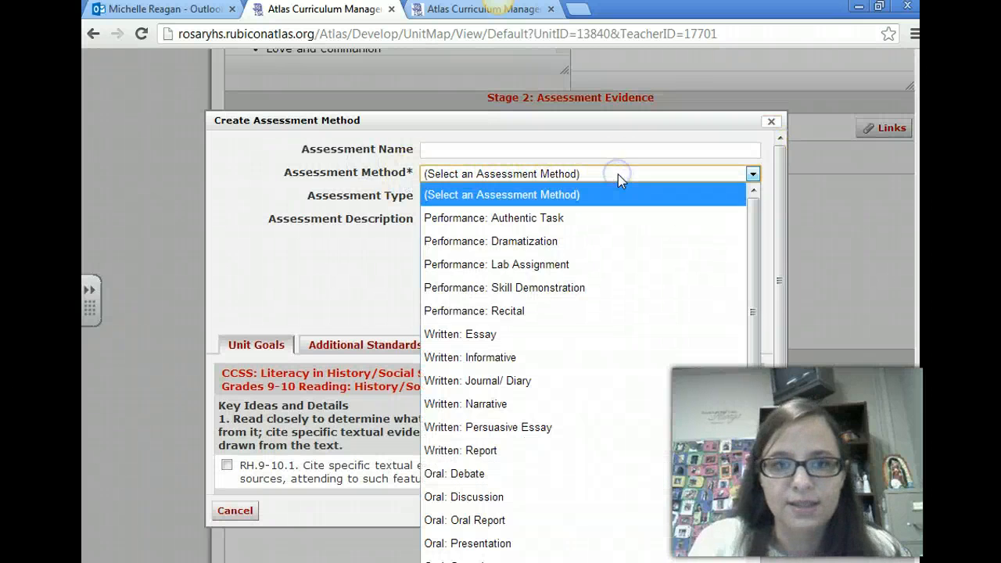
{"action": "left_click", "coordinate": [617, 174]}
{"action": "left_click", "coordinate": [585, 198]}
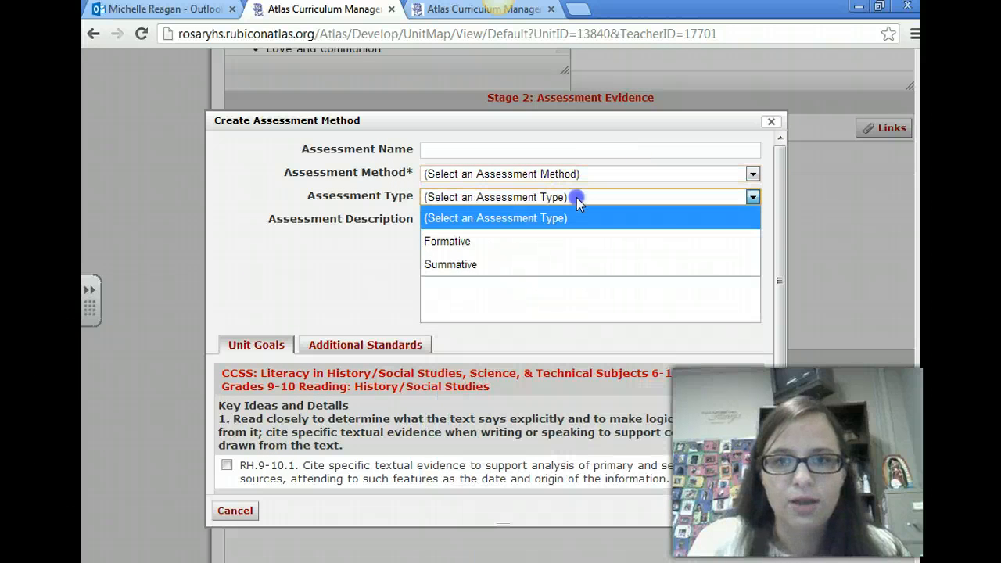
{"action": "left_click", "coordinate": [482, 173]}
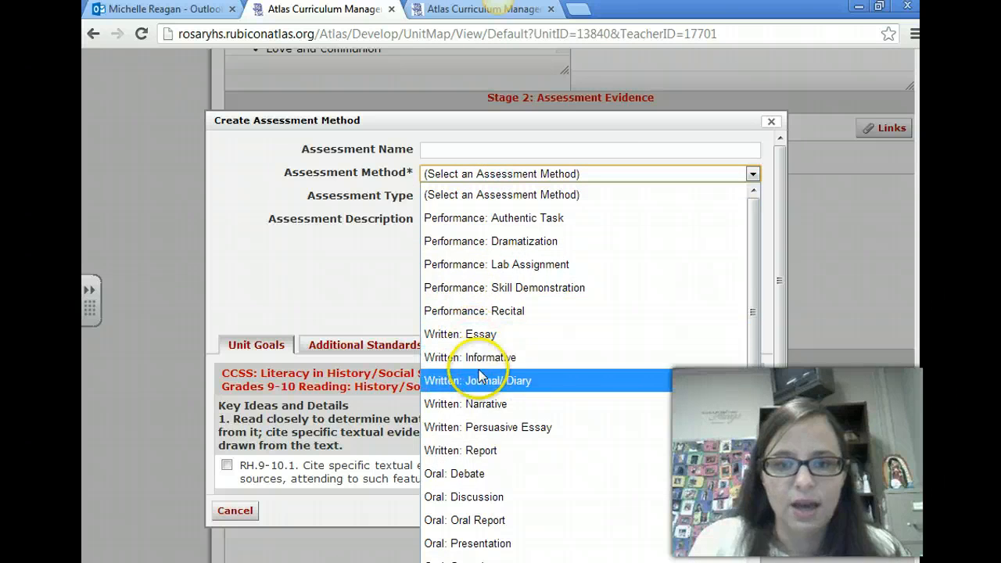
{"action": "scroll", "coordinate": [480, 384], "scroll_direction": "down", "scroll_amount": 3}
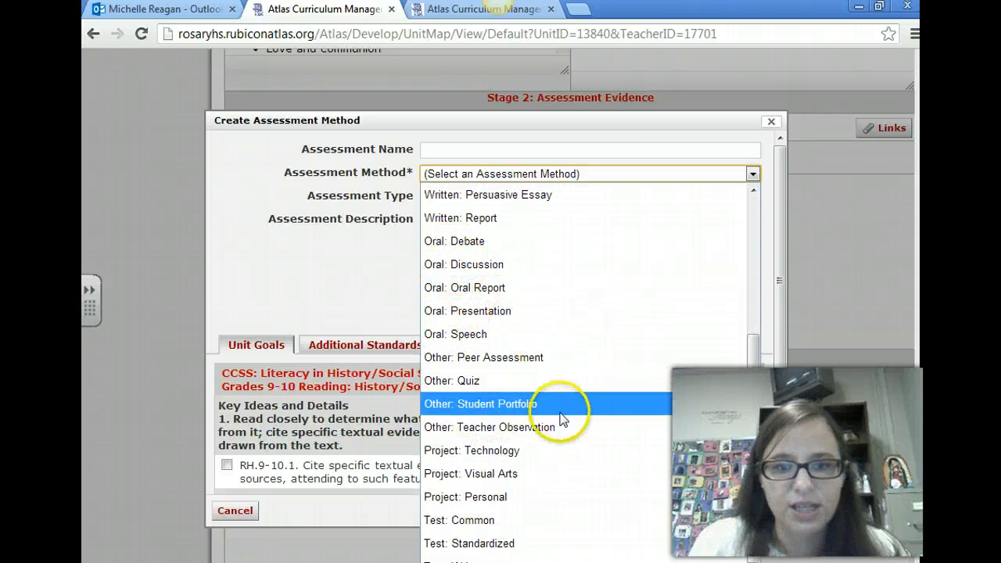
{"action": "scroll", "coordinate": [516, 454], "scroll_direction": "up", "scroll_amount": 3}
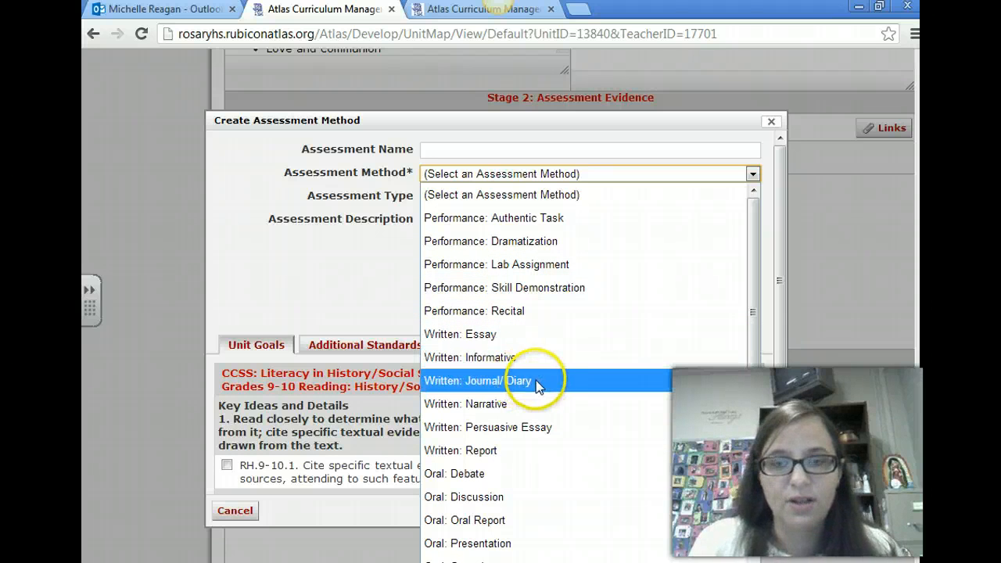
{"action": "left_click", "coordinate": [352, 294]}
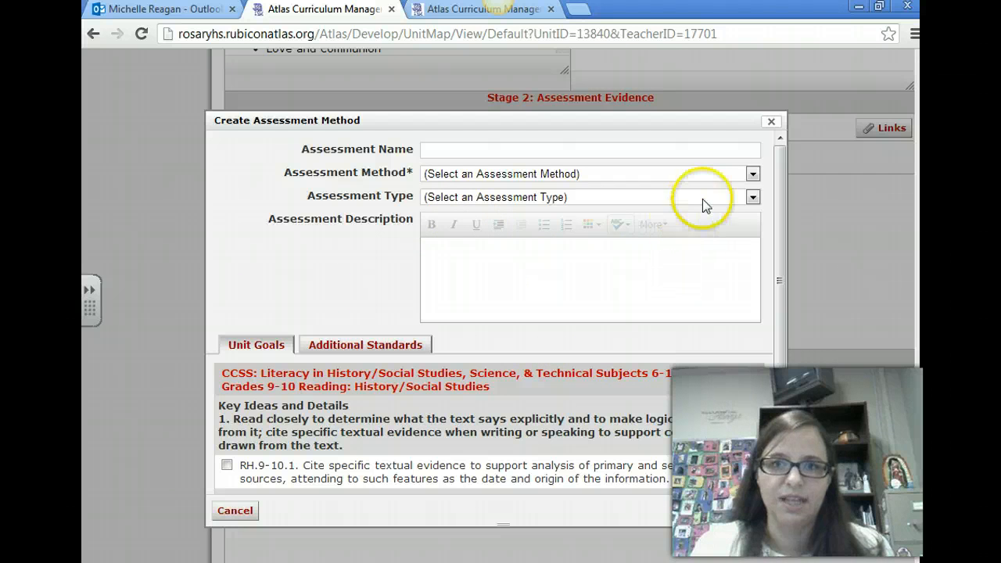
{"action": "left_click", "coordinate": [771, 123]}
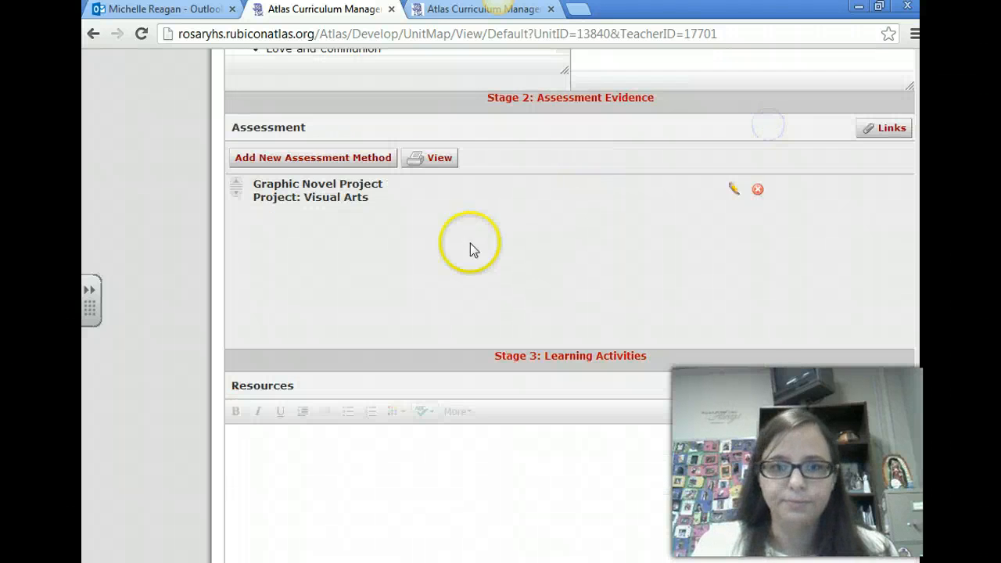
Examine the website, document, image and lesson plan link options for the Stage 3 Resources field, and close the dialog
{"action": "scroll", "coordinate": [431, 315], "scroll_direction": "down", "scroll_amount": 3}
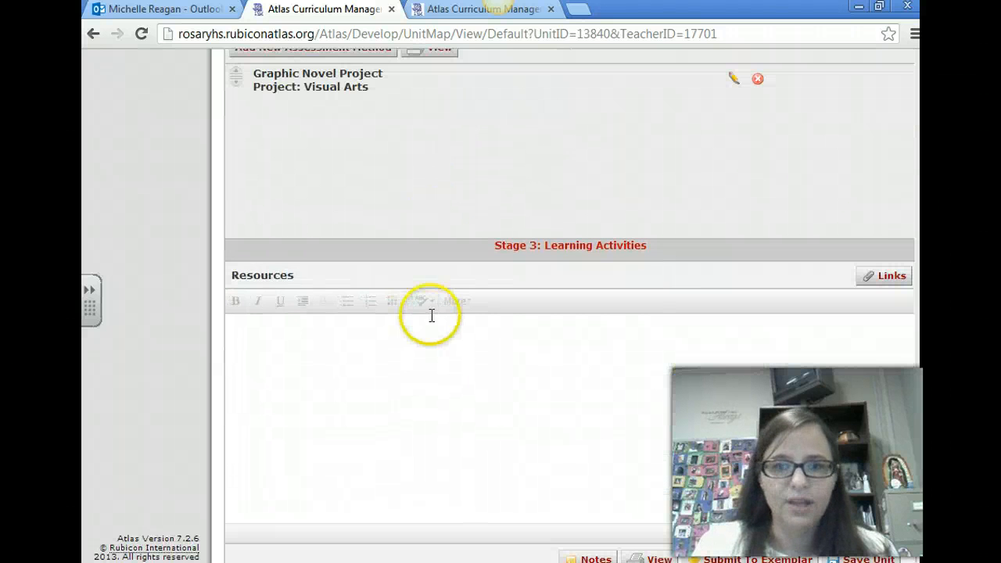
{"action": "left_click", "coordinate": [895, 280]}
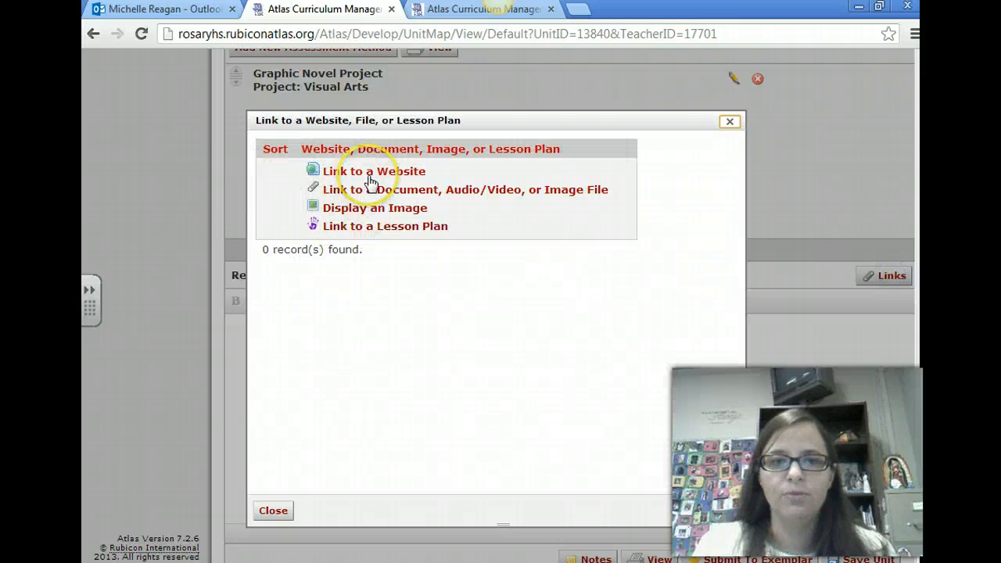
{"action": "left_click", "coordinate": [367, 191]}
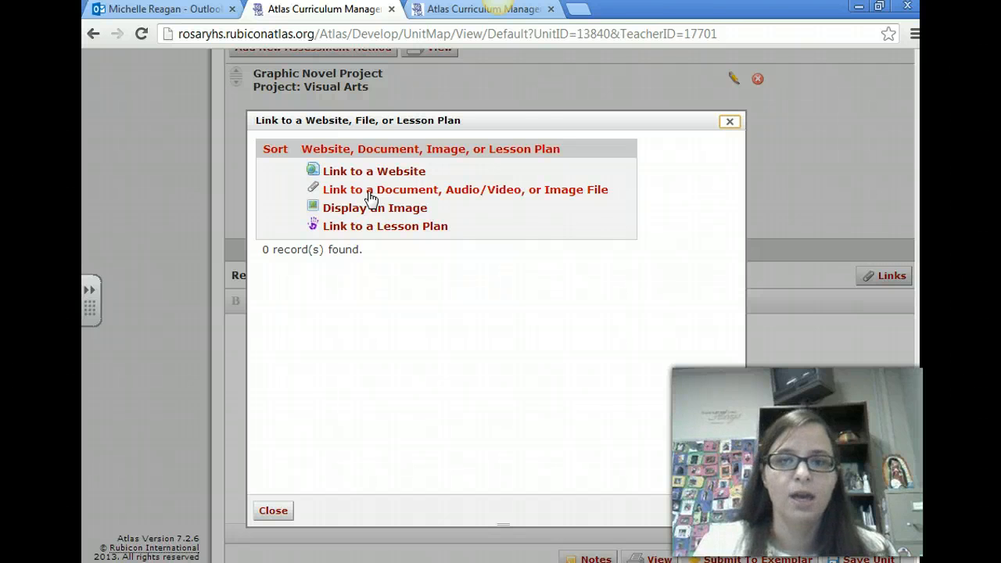
{"action": "left_click", "coordinate": [375, 232]}
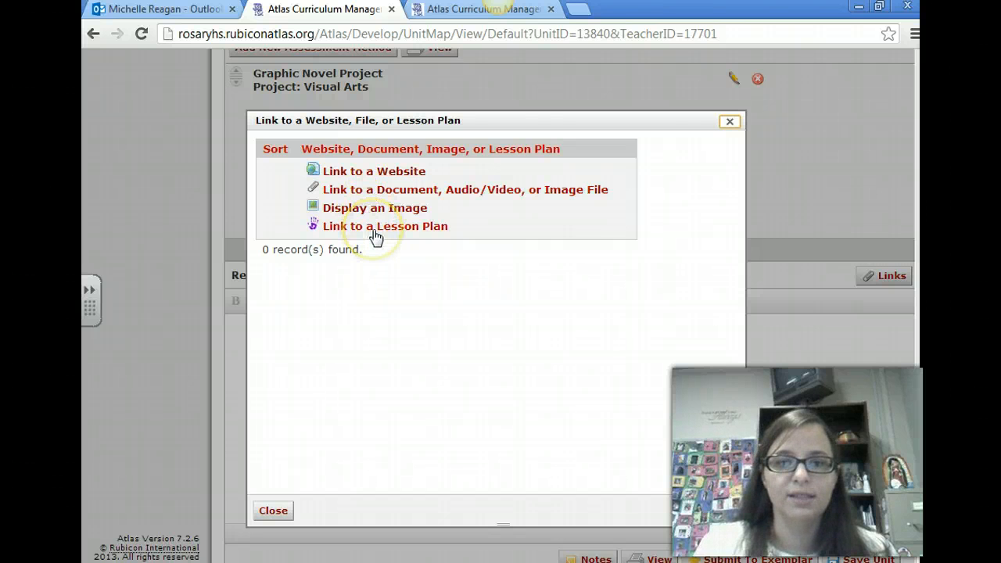
{"action": "left_click", "coordinate": [729, 122]}
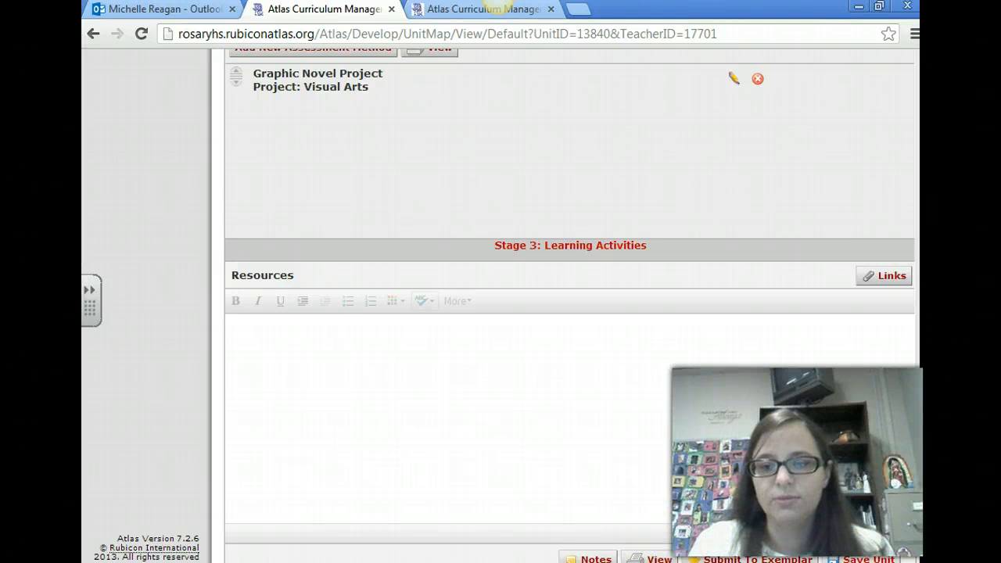
Save the unit and review the planner from the assessment section back up to the Stage 1 content standards
{"action": "left_click", "coordinate": [866, 558]}
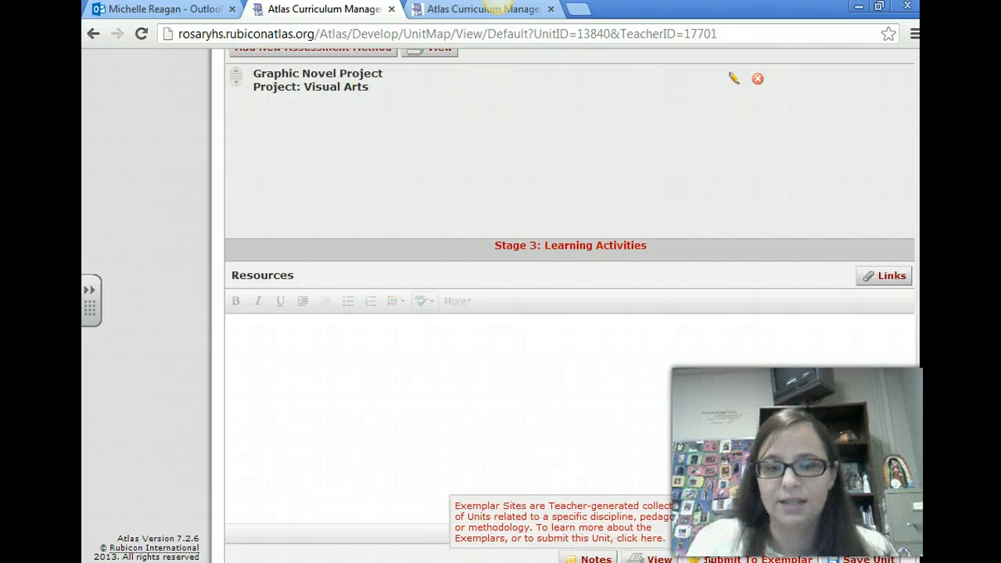
{"action": "scroll", "coordinate": [687, 462], "scroll_direction": "up", "scroll_amount": 5}
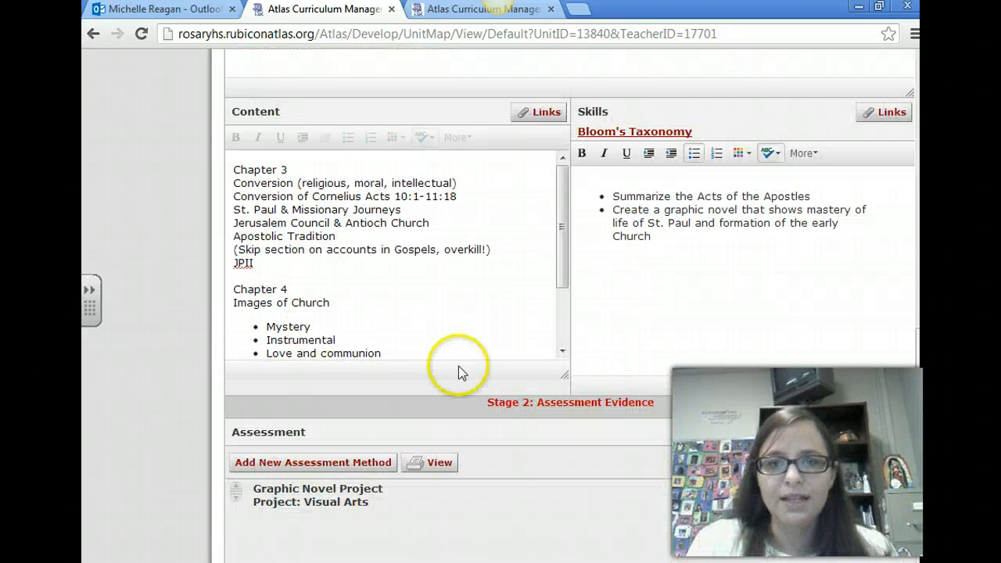
{"action": "scroll", "coordinate": [481, 361], "scroll_direction": "up", "scroll_amount": 10}
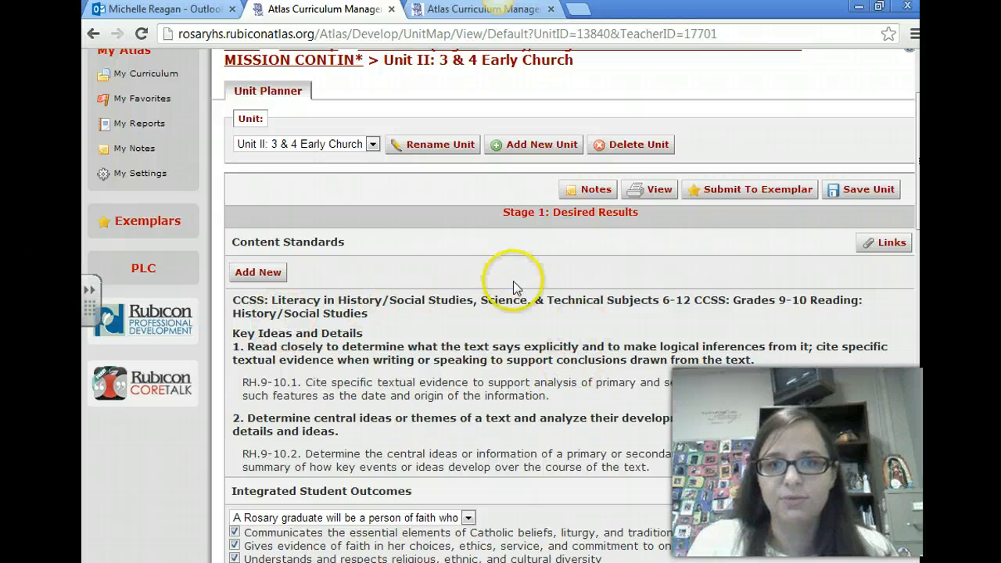
{"action": "scroll", "coordinate": [497, 240], "scroll_direction": "up", "scroll_amount": 3}
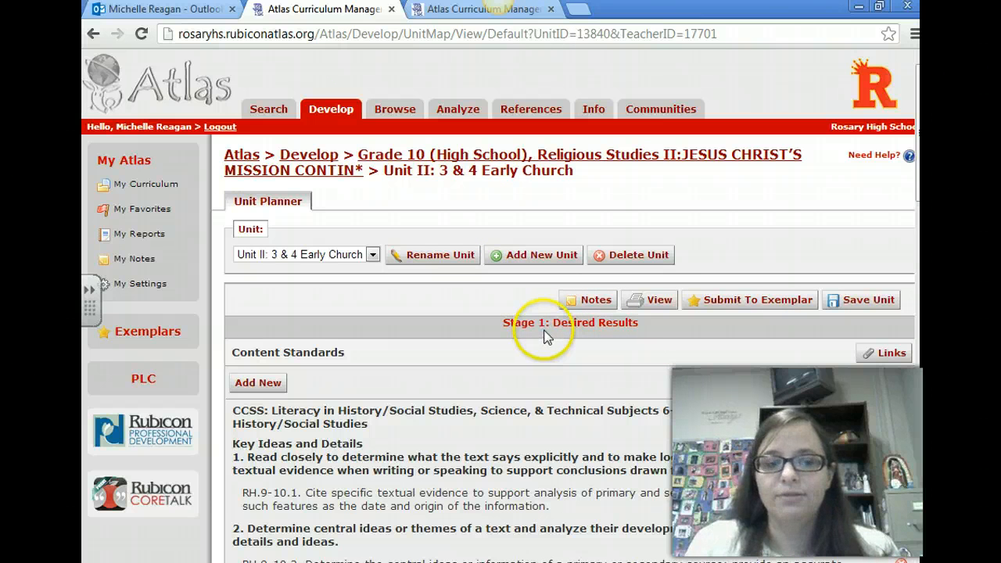
{"action": "scroll", "coordinate": [544, 336], "scroll_direction": "down", "scroll_amount": 2}
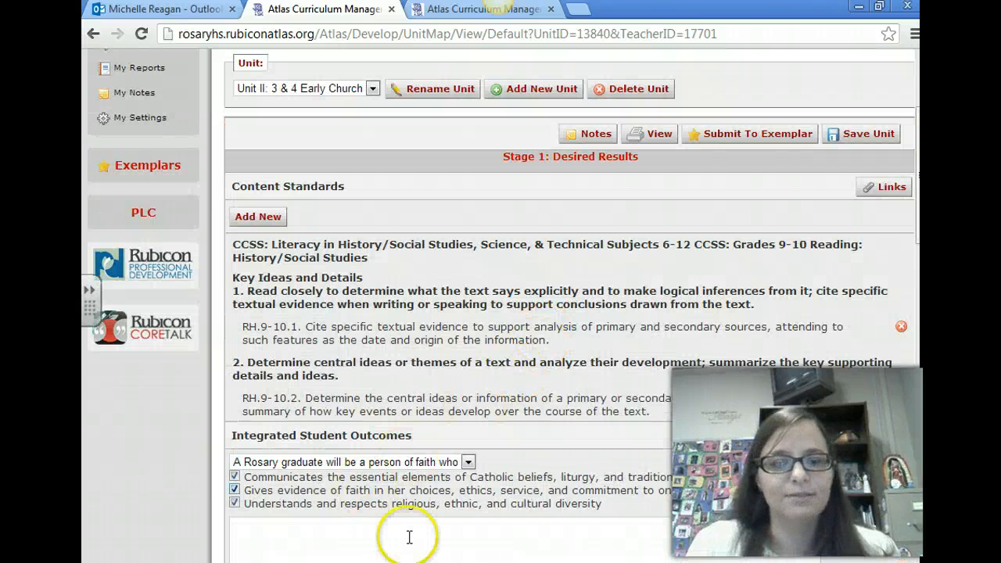